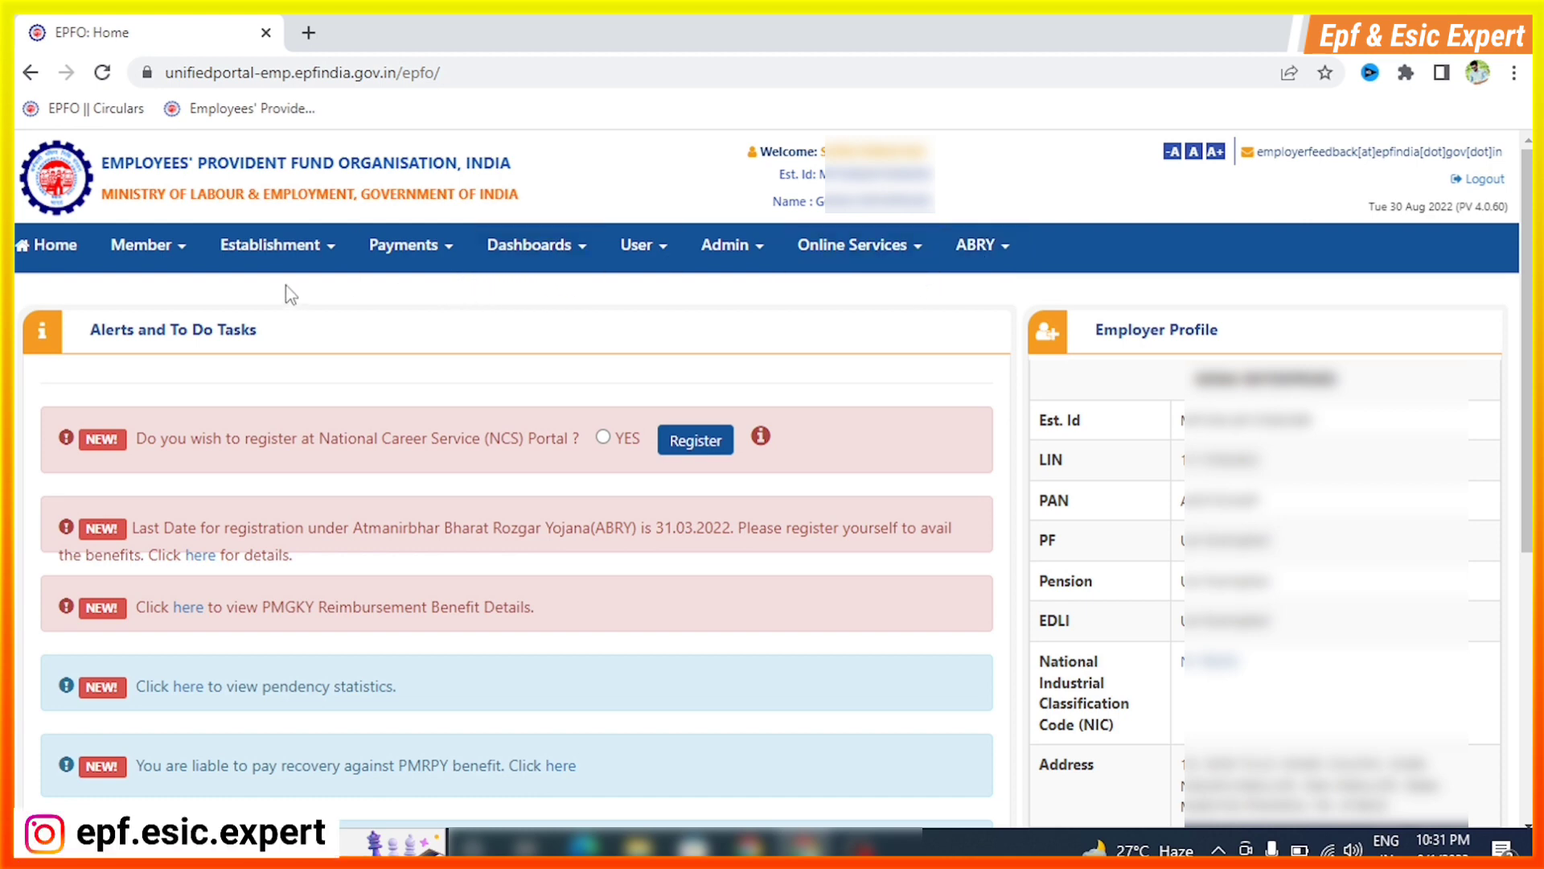
Open the Form 5A page from the Establishment menu of the employer portal
left_click(279, 255)
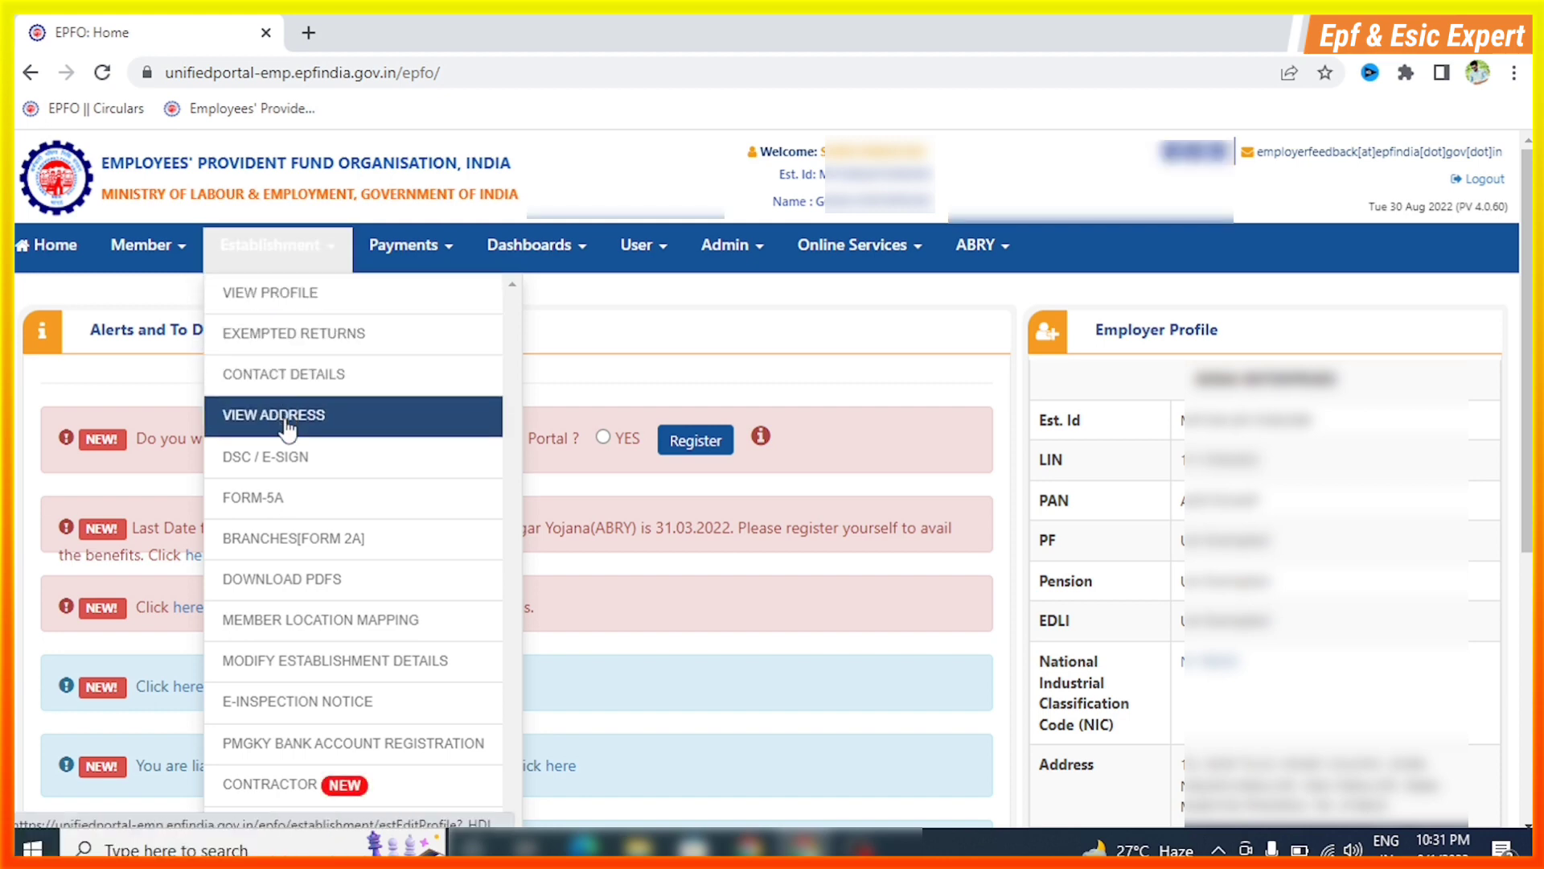
left_click(258, 501)
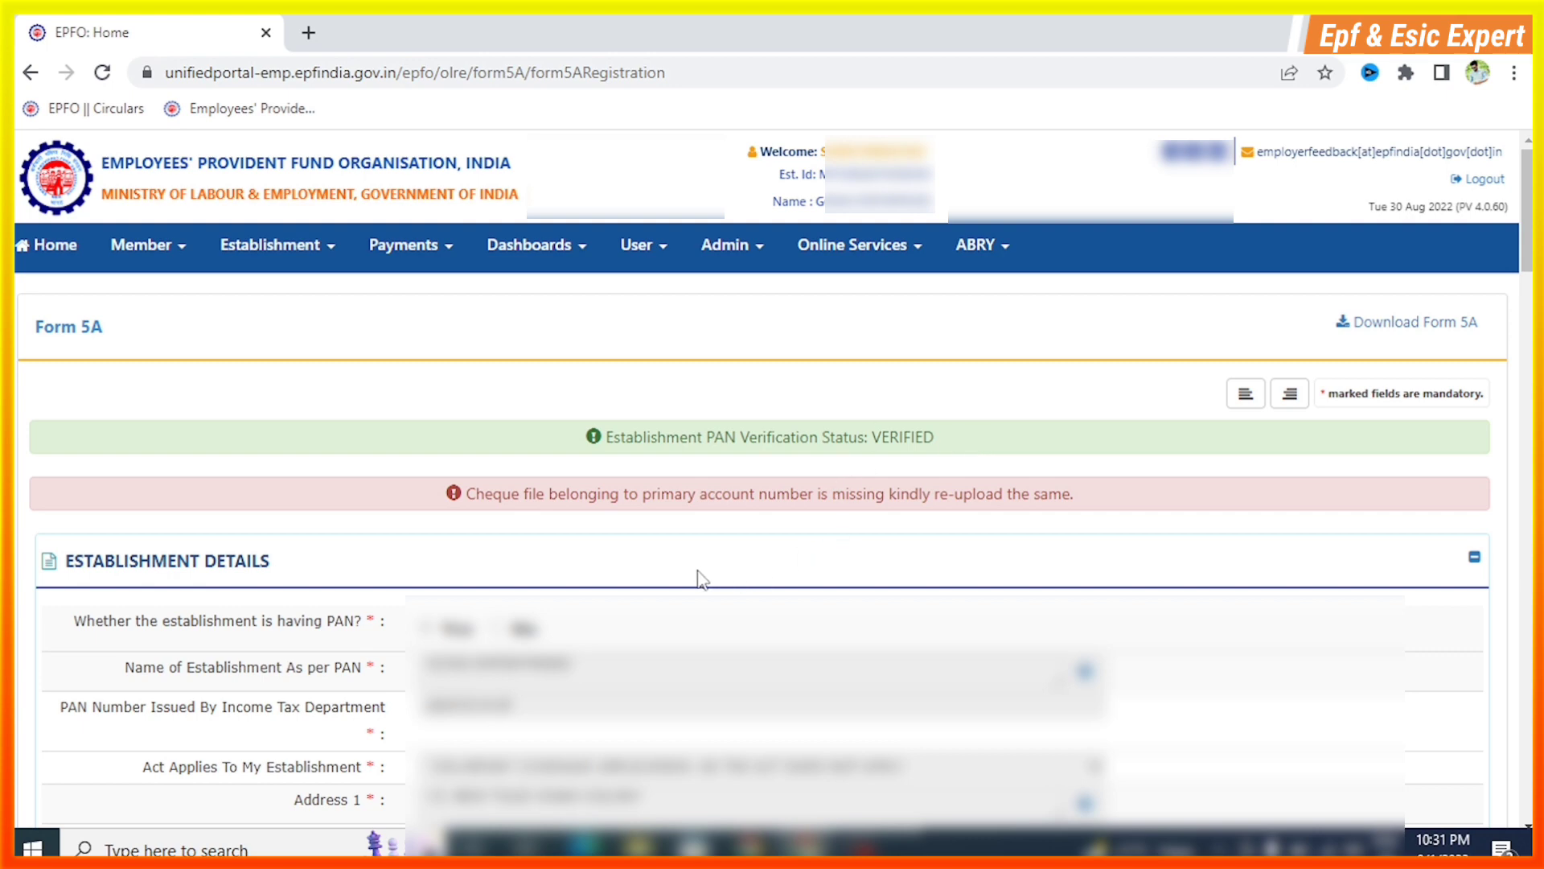
Scroll through Form 5A to review the establishment, business activity, ownership, owners, lease and bank details sections
scroll(693, 567, "down", 1)
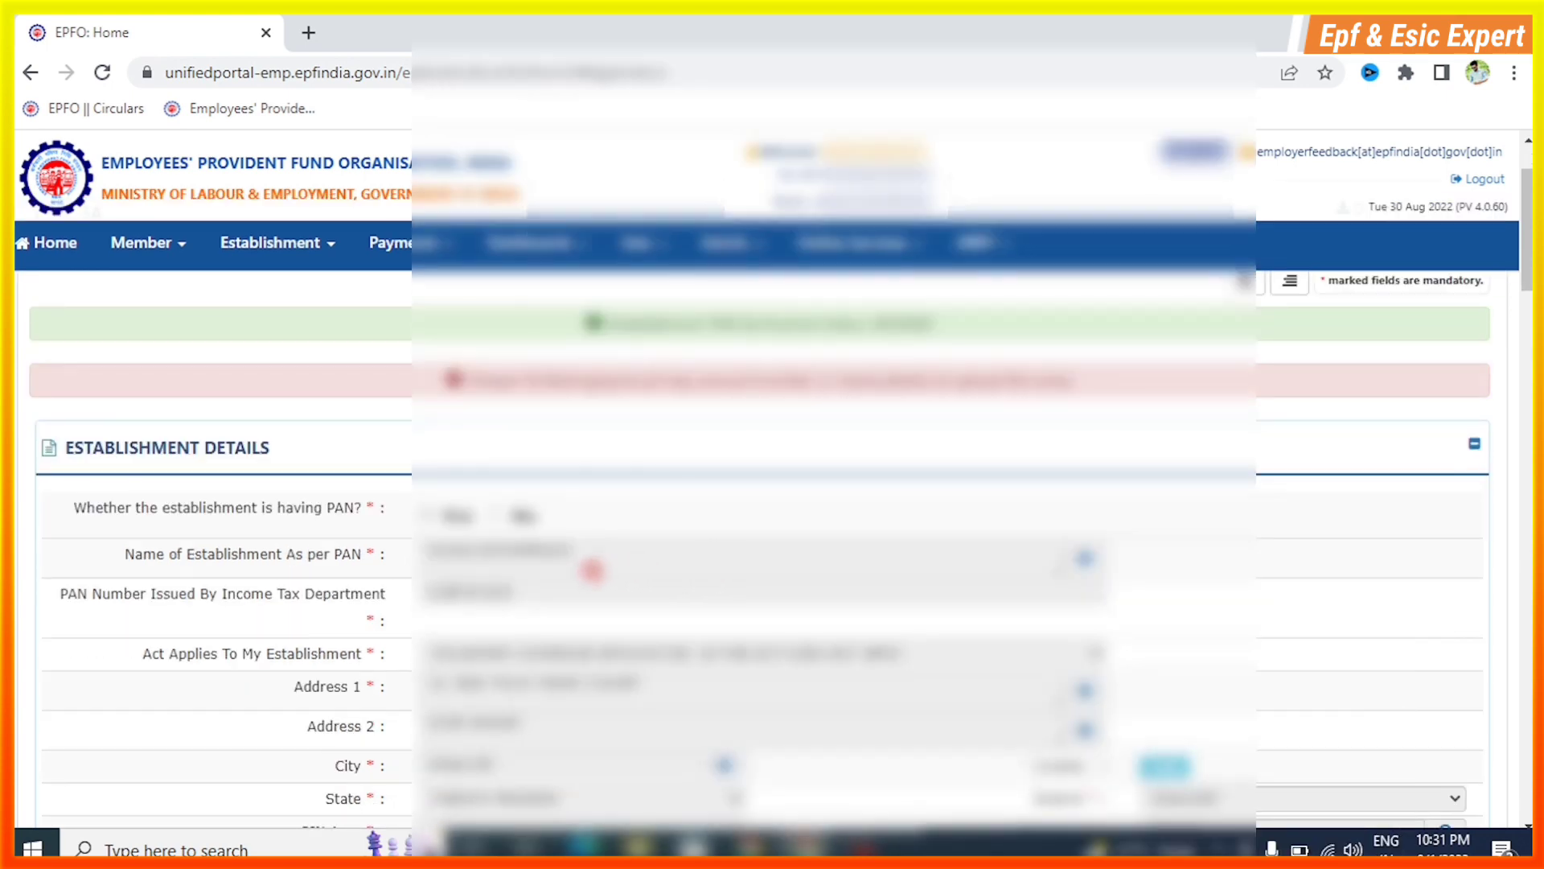
scroll(635, 571, "down", 1)
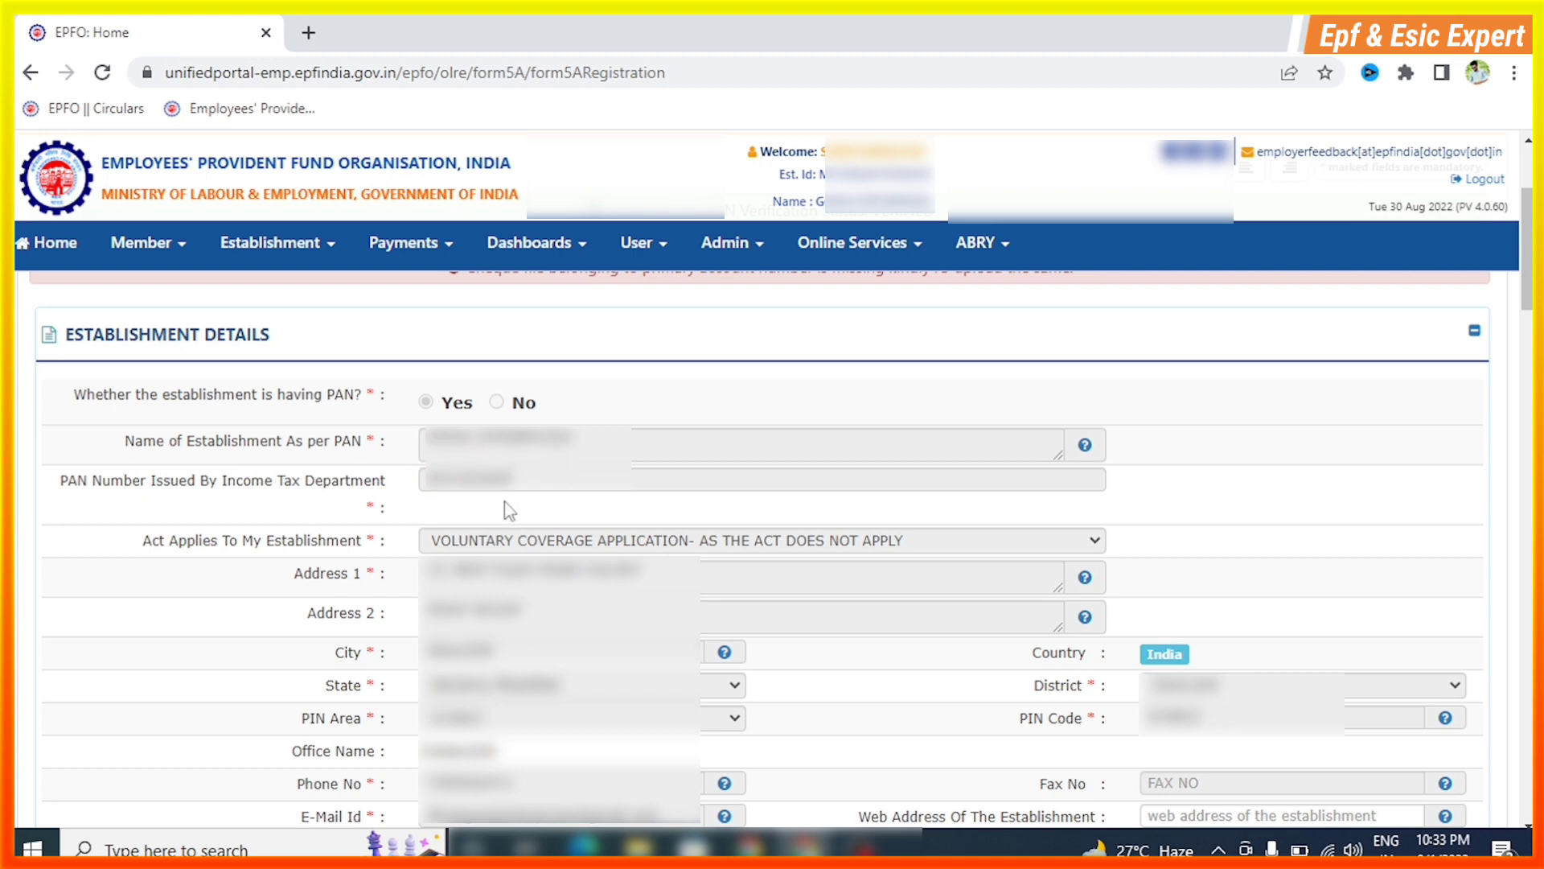
scroll(326, 554, "down", 1)
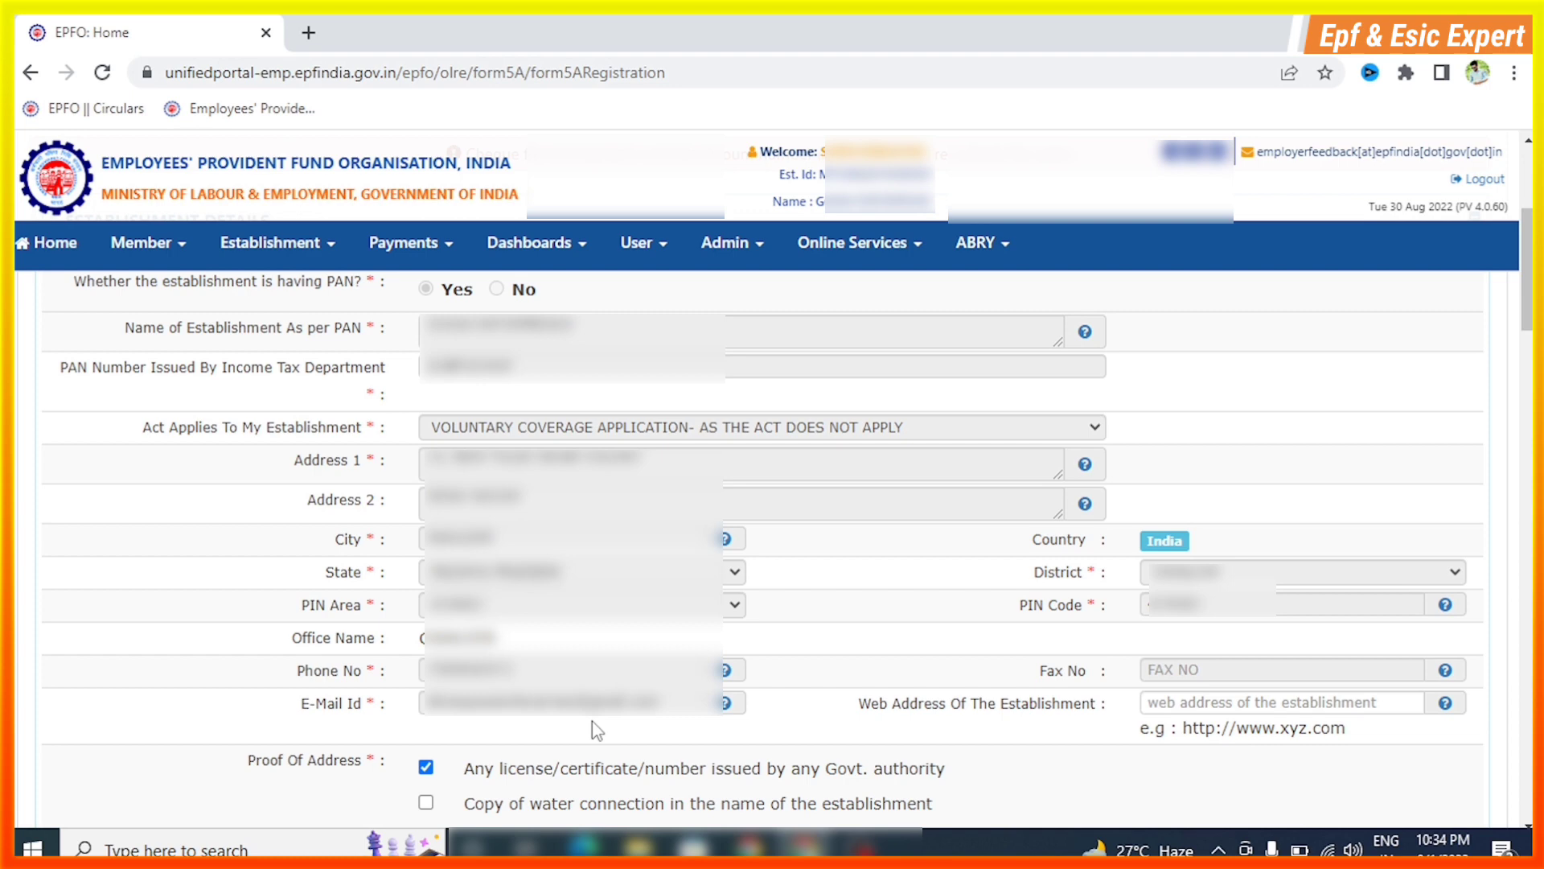
scroll(1165, 519, "down", 2)
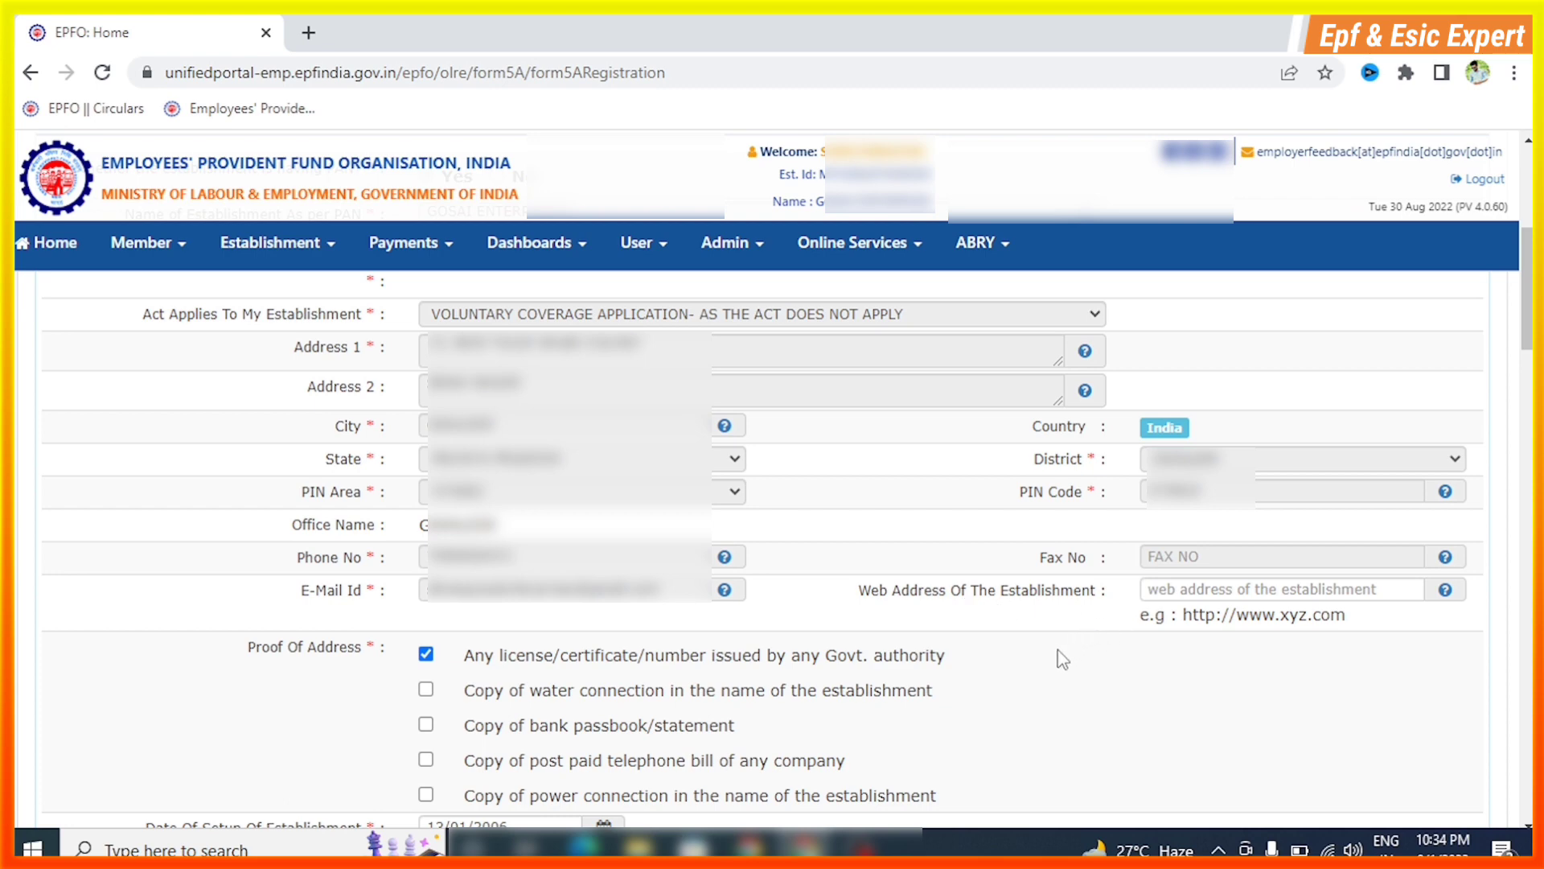
scroll(1062, 660, "down", 4)
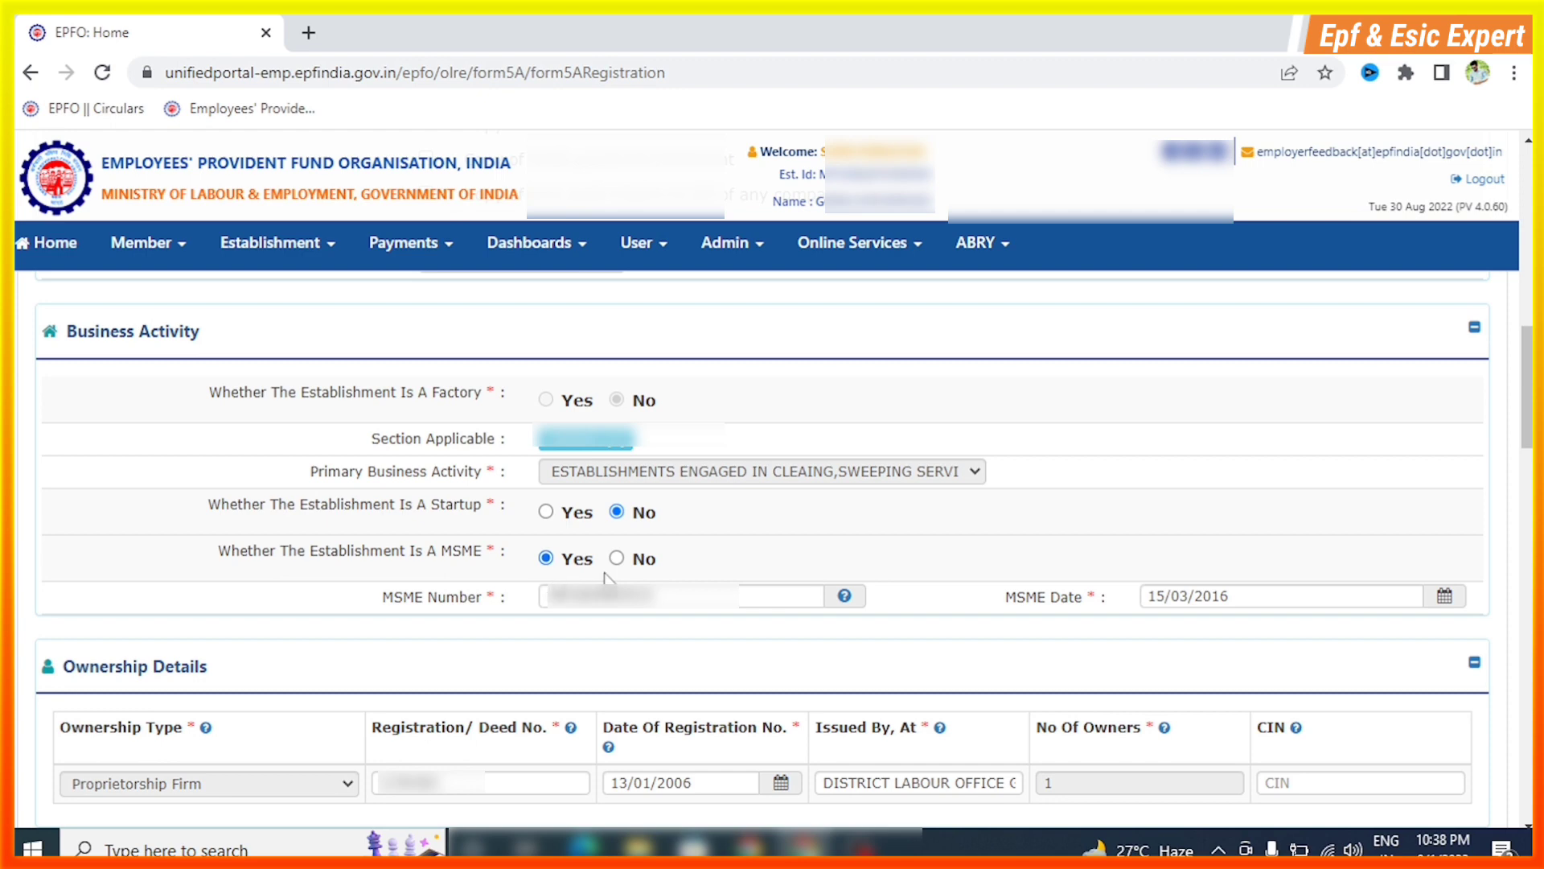
scroll(772, 539, "down", 1)
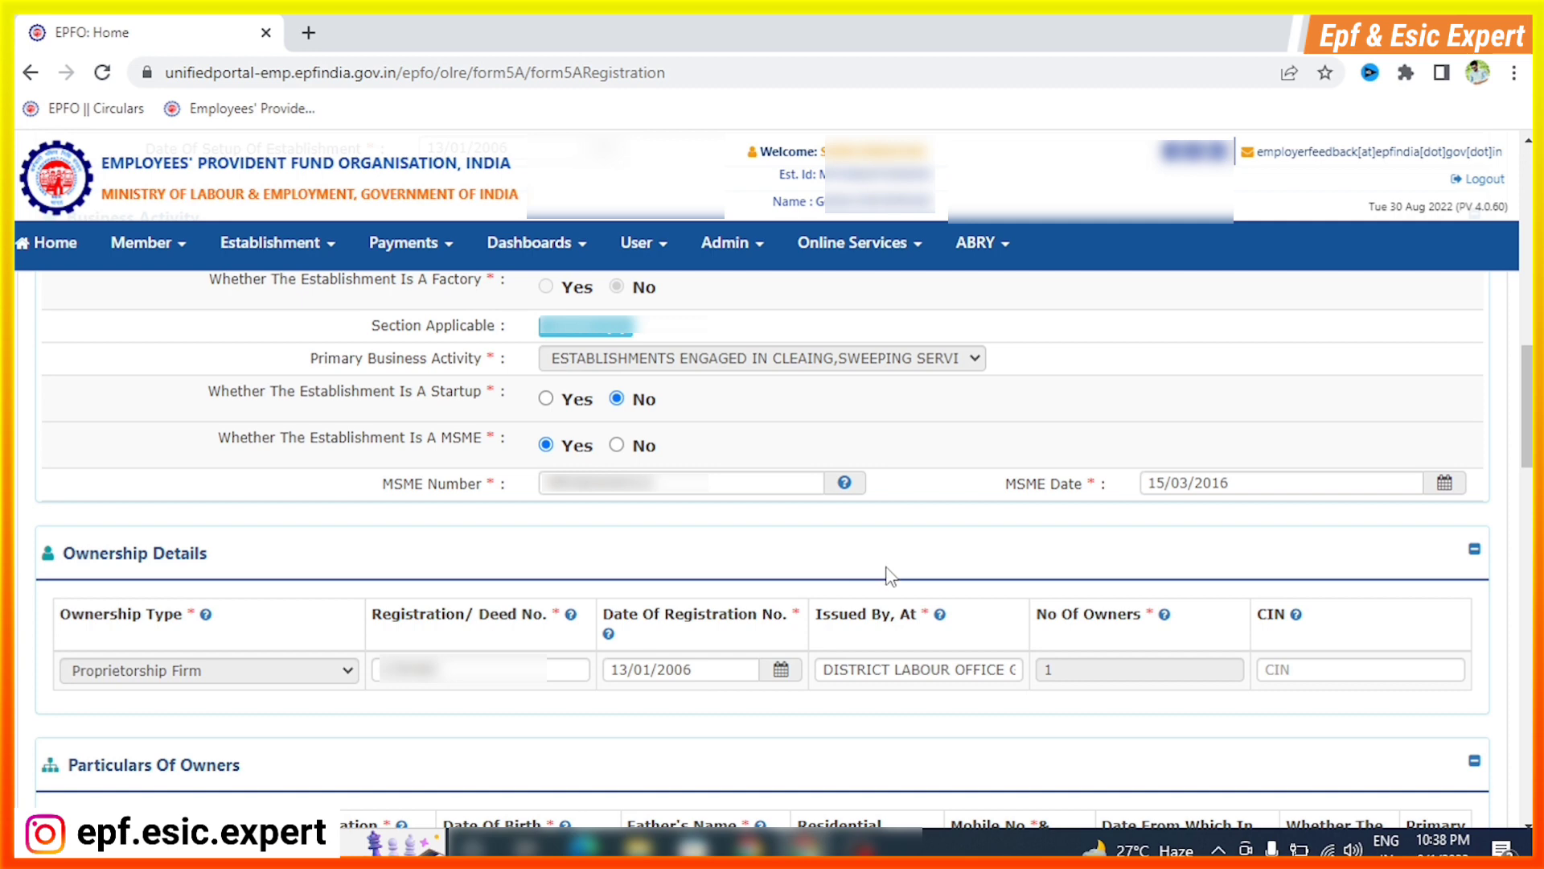
scroll(885, 563, "down", 2)
scroll(808, 557, "down", 1)
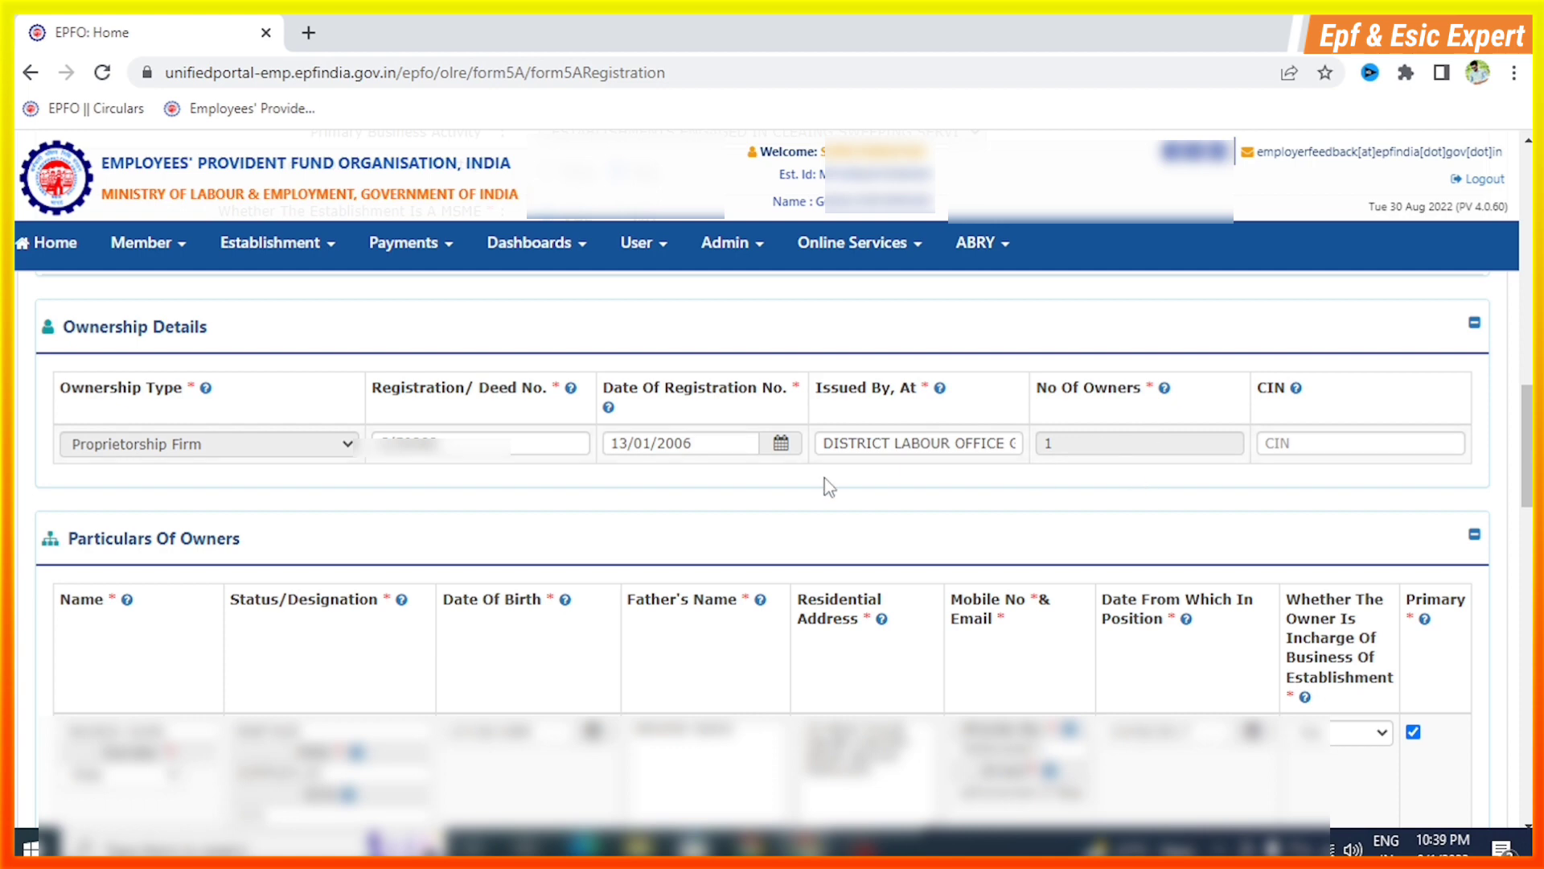
scroll(545, 476, "down", 1)
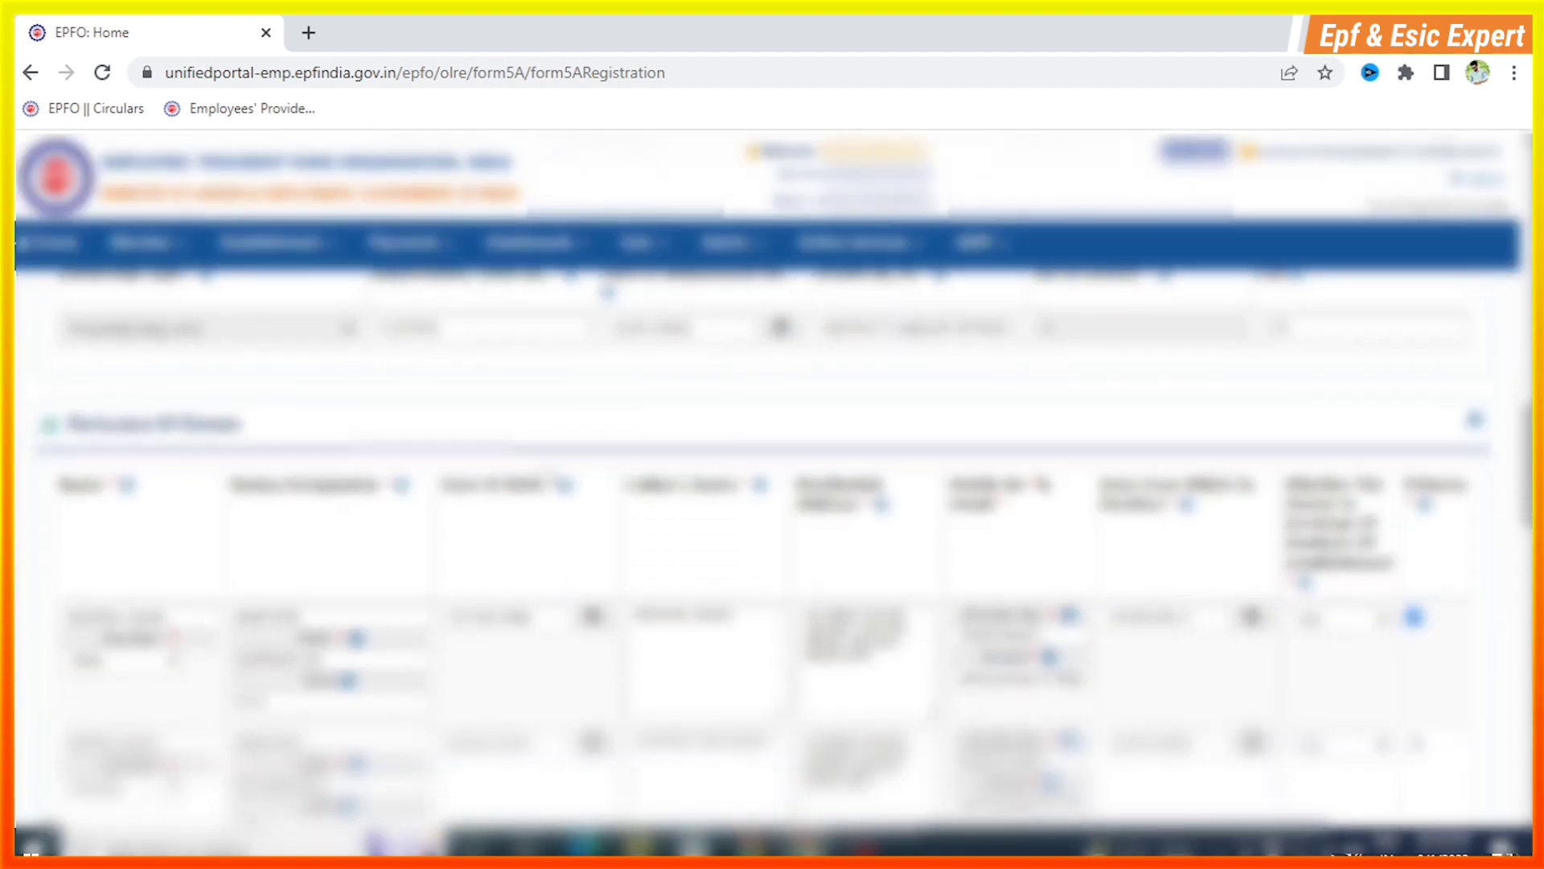
scroll(545, 479, "down", 1)
scroll(545, 478, "up", 1)
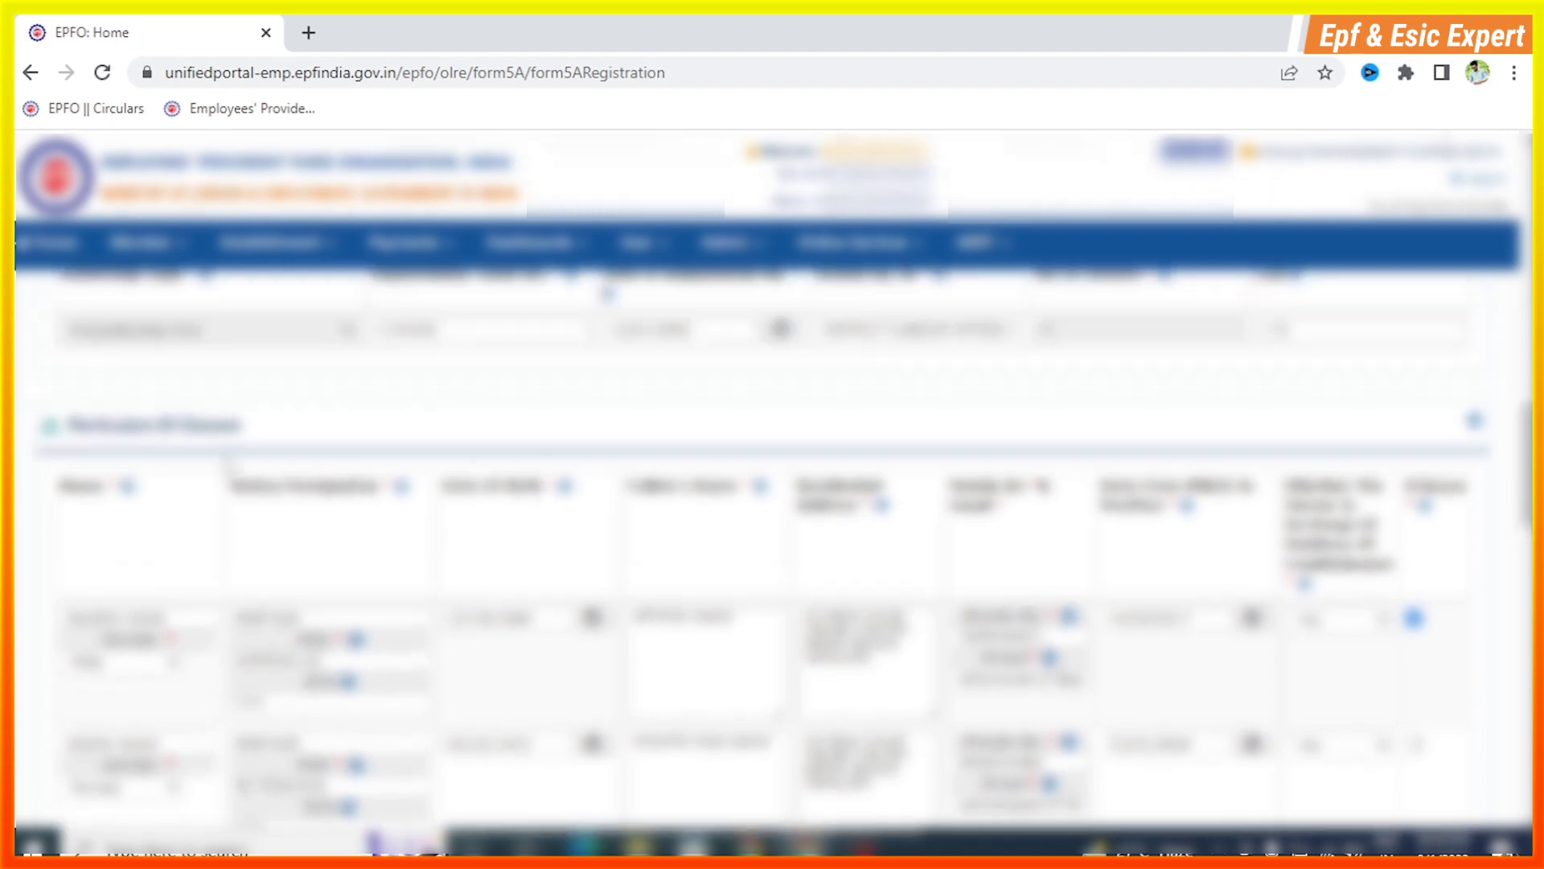
scroll(226, 456, "down", 1)
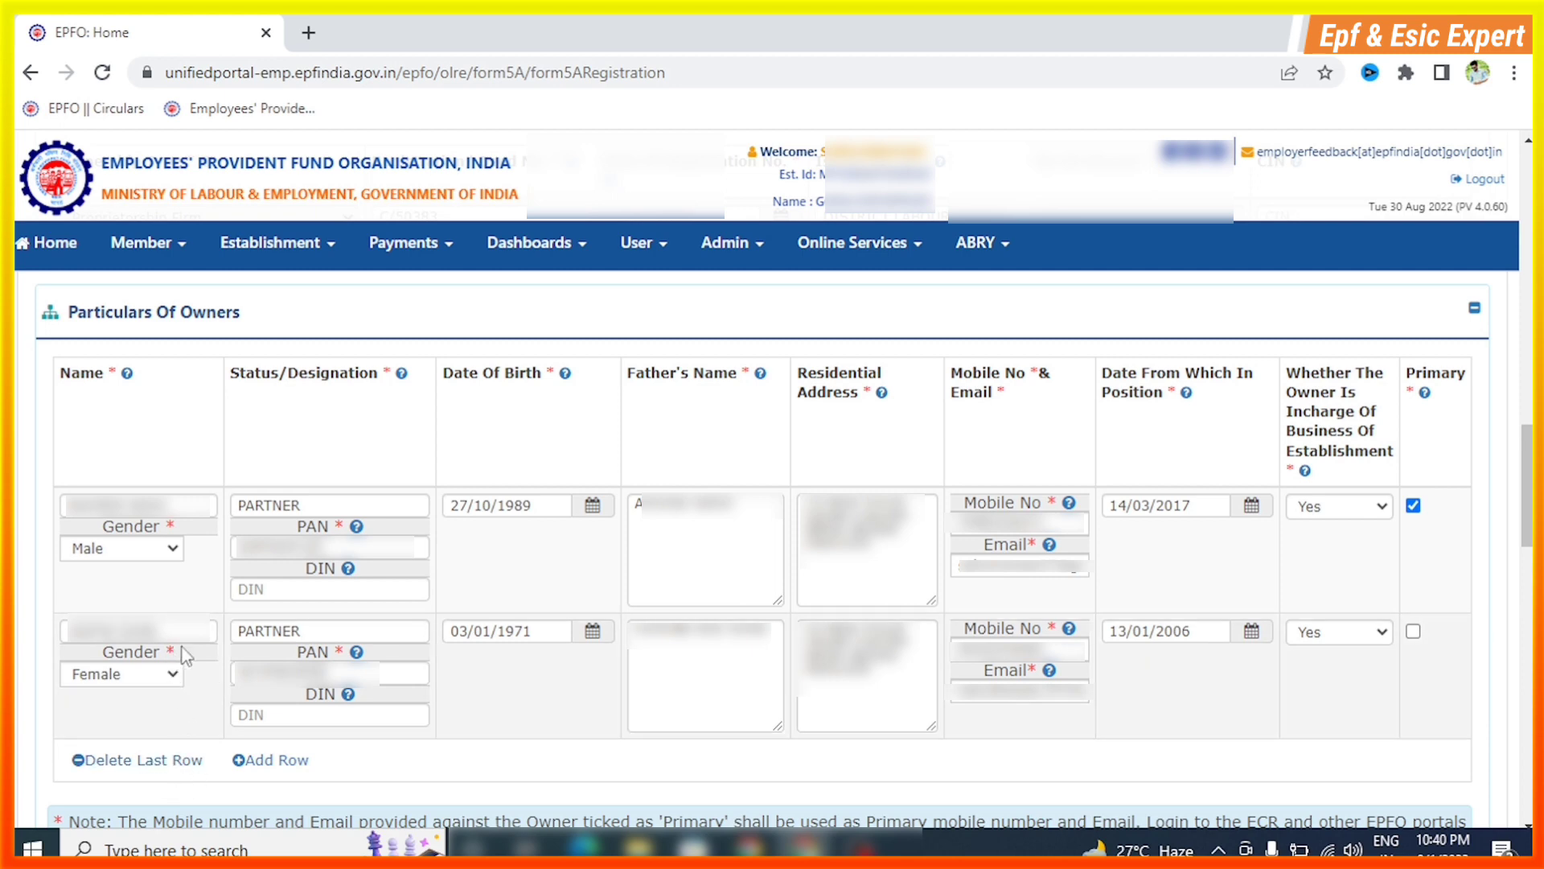
scroll(312, 661, "down", 1)
scroll(393, 548, "down", 2)
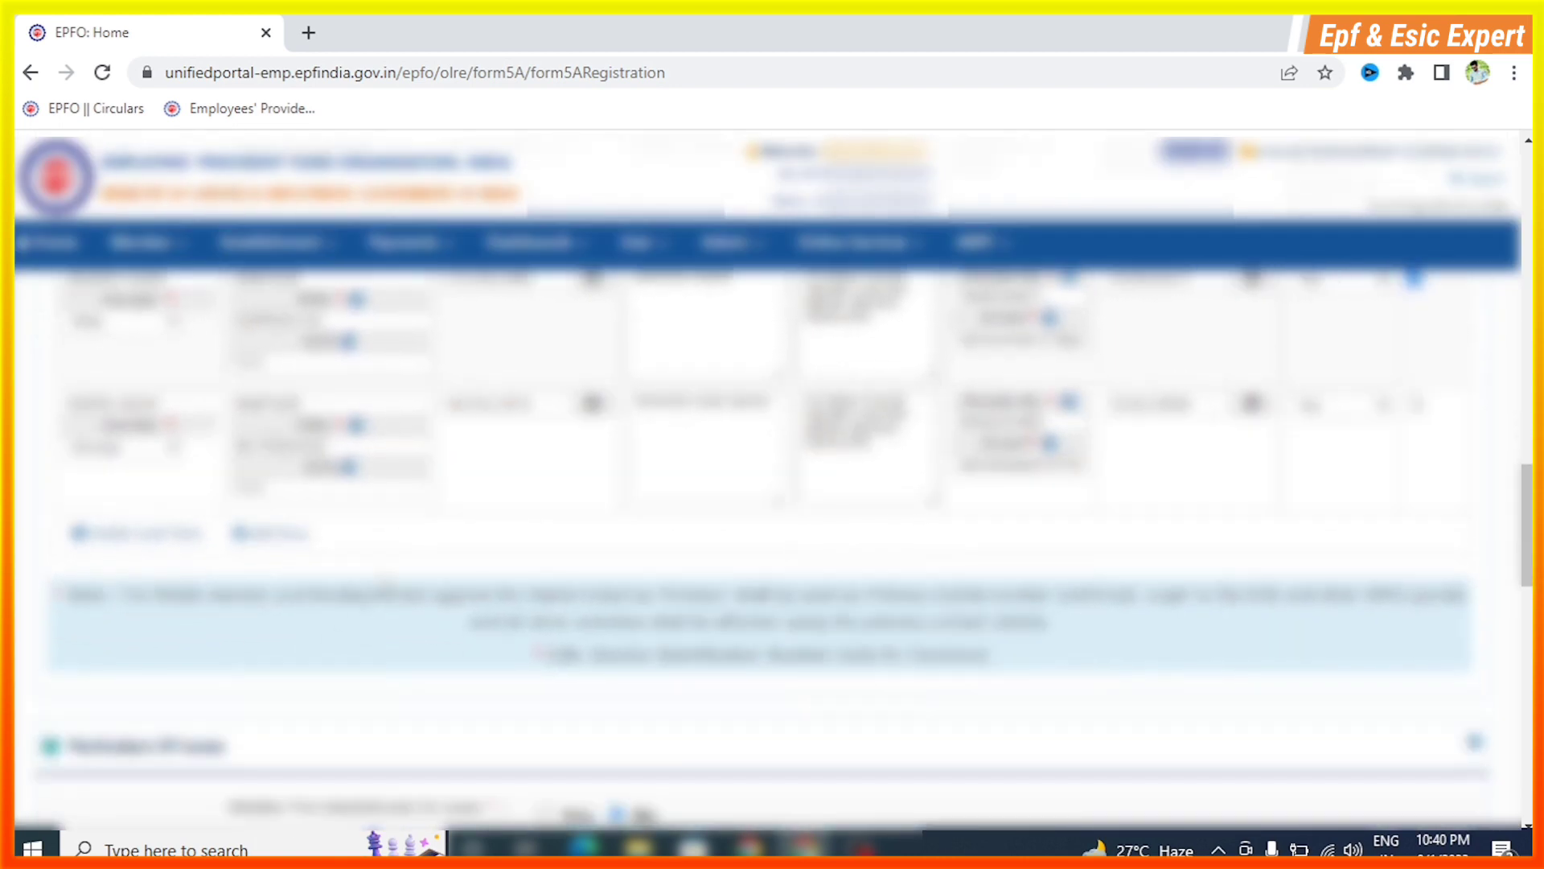
scroll(402, 544, "down", 3)
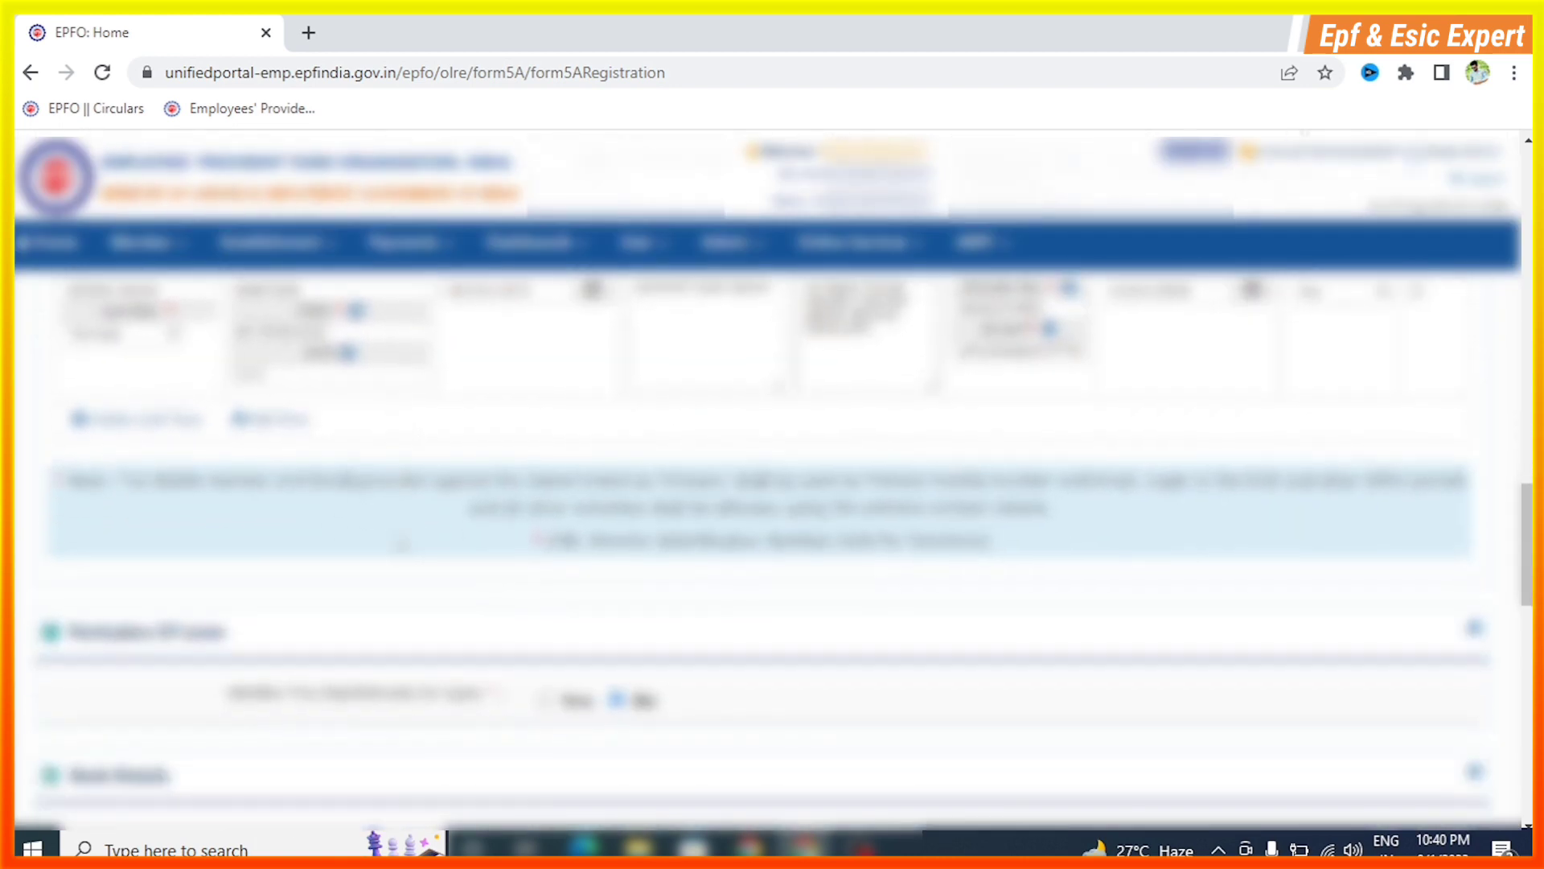
scroll(401, 545, "down", 2)
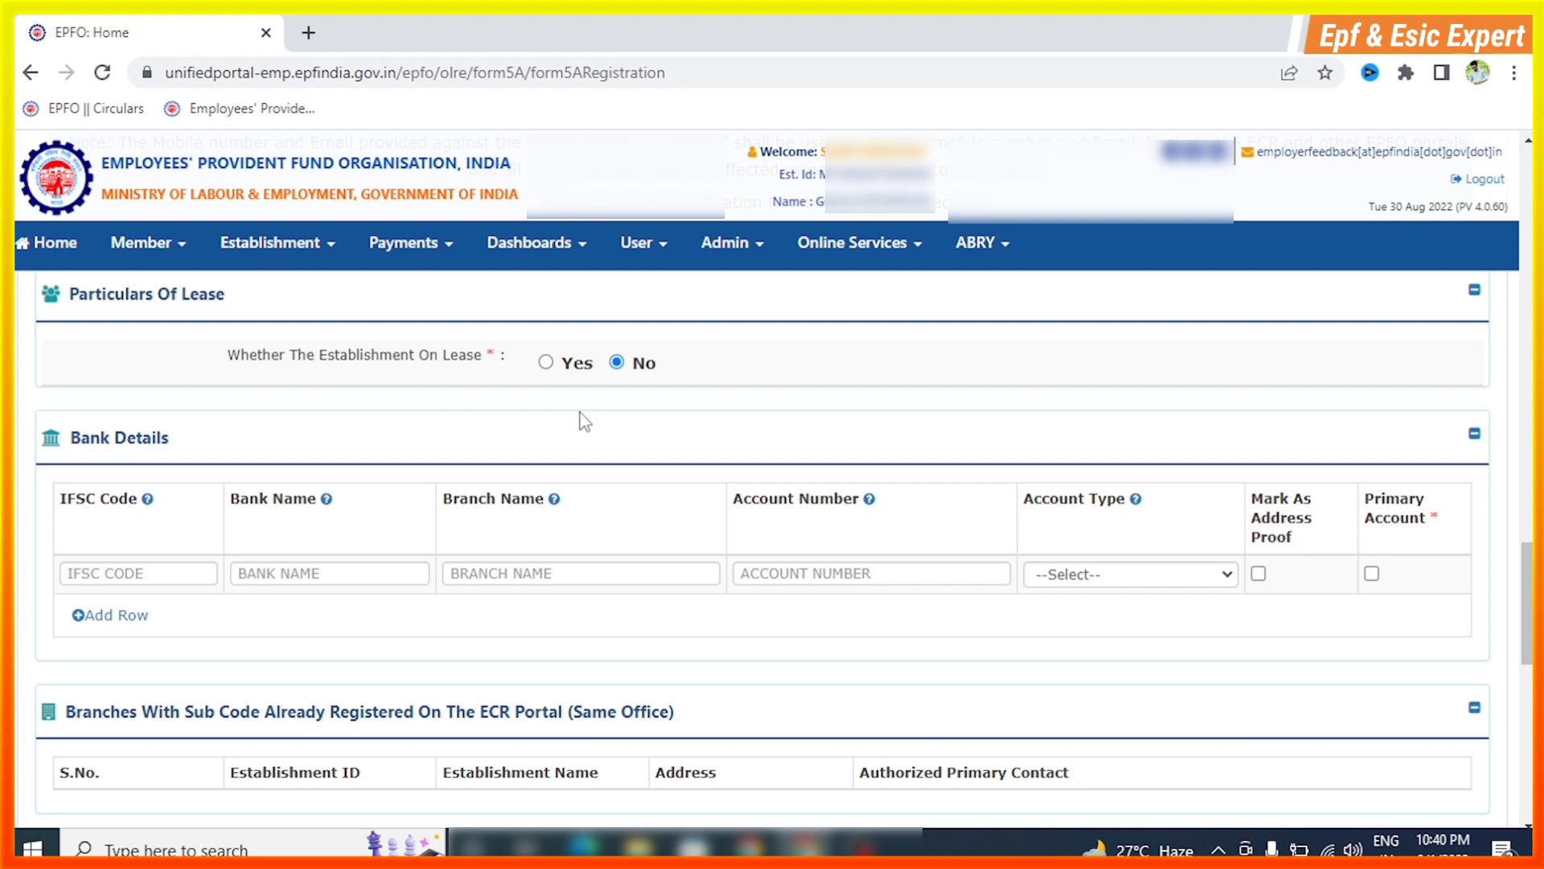
scroll(414, 517, "up", 1)
scroll(448, 517, "down", 2)
Inspect the empty bank details row, including the IFSC code field and the account type options
left_click(116, 461)
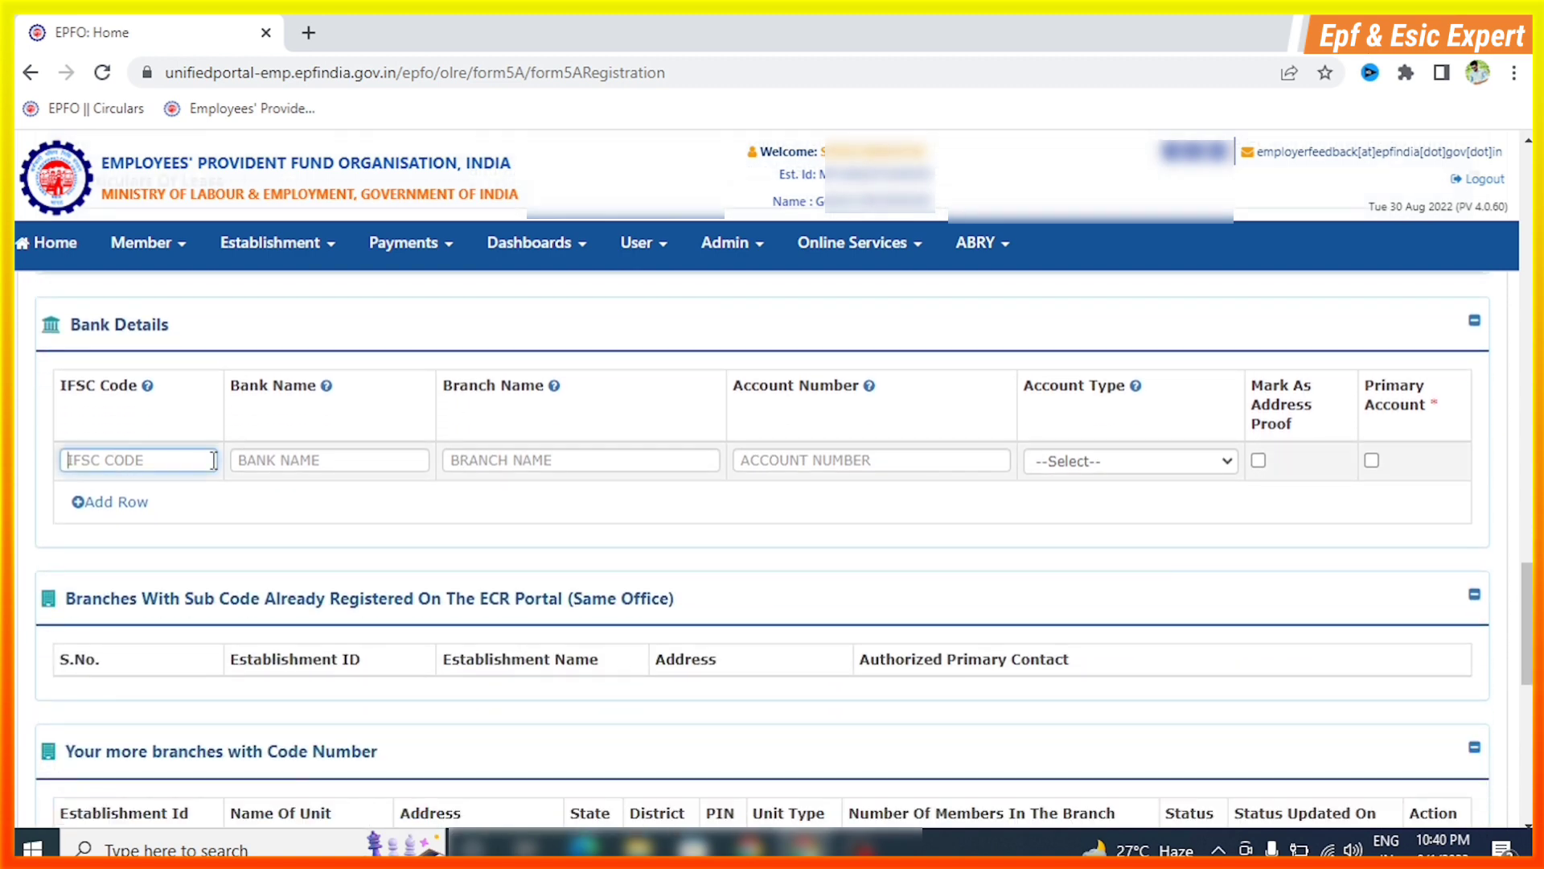
left_click(251, 514)
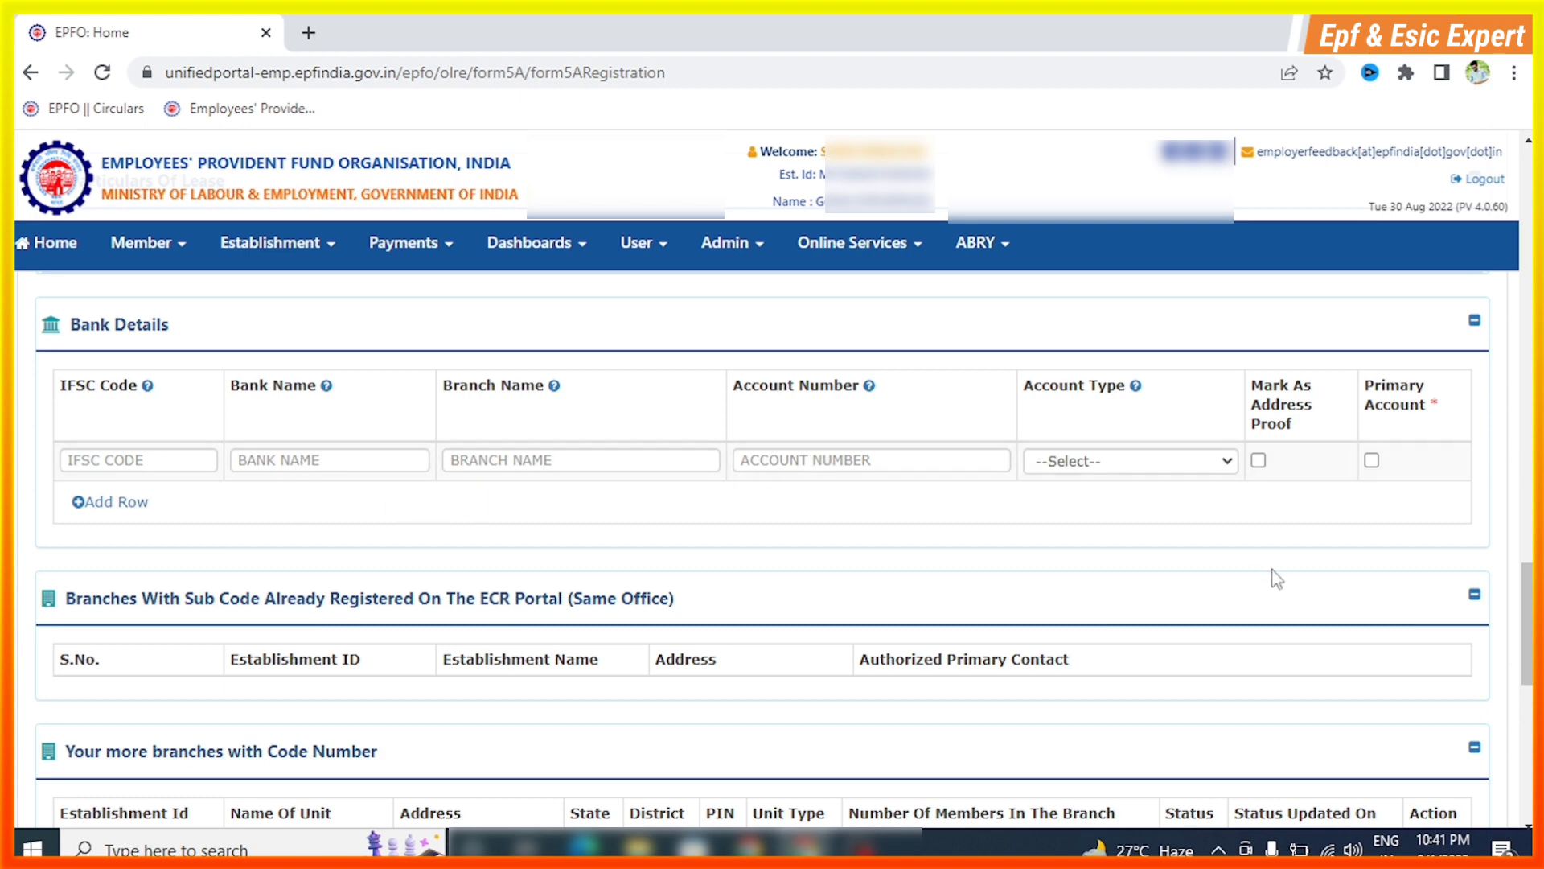
left_click(1172, 478)
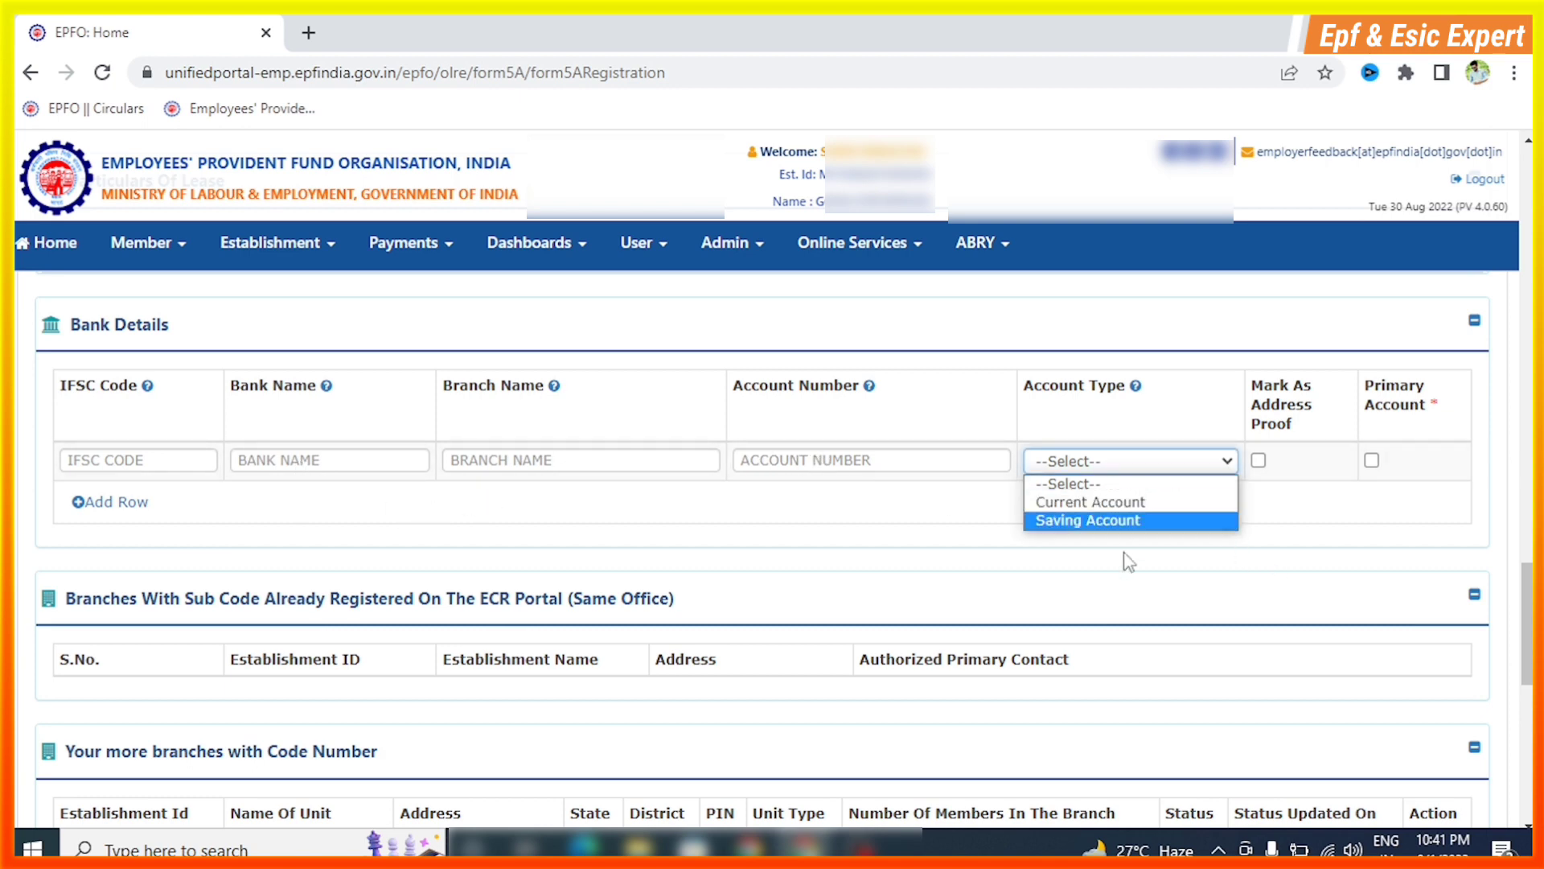
left_click(942, 534)
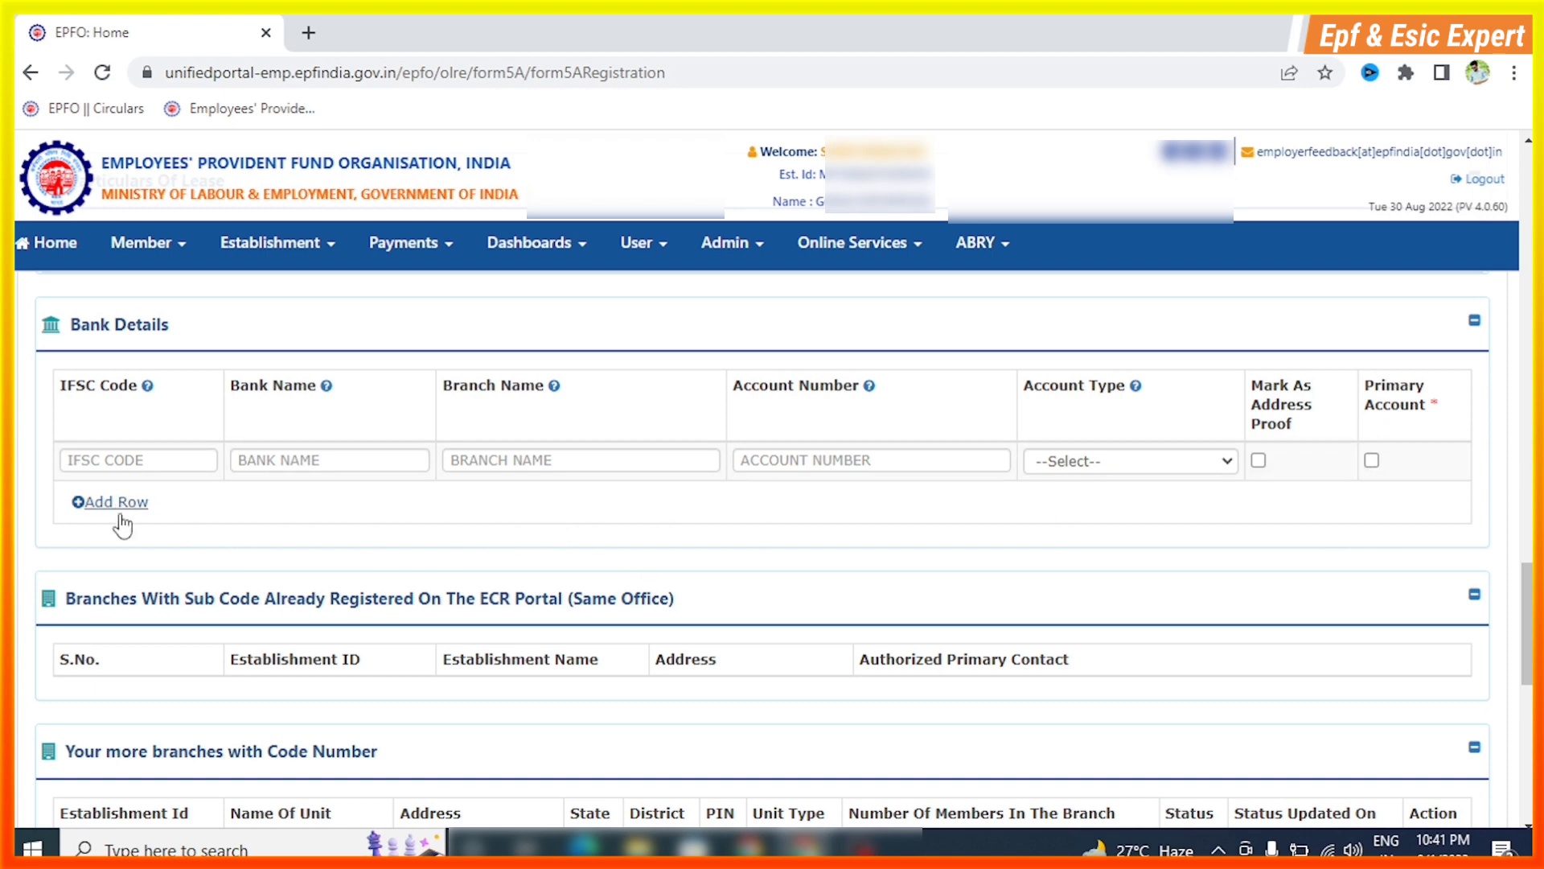
Scroll down to review the branch details and the Upload Documents section with its Submit button
scroll(443, 567, "down", 3)
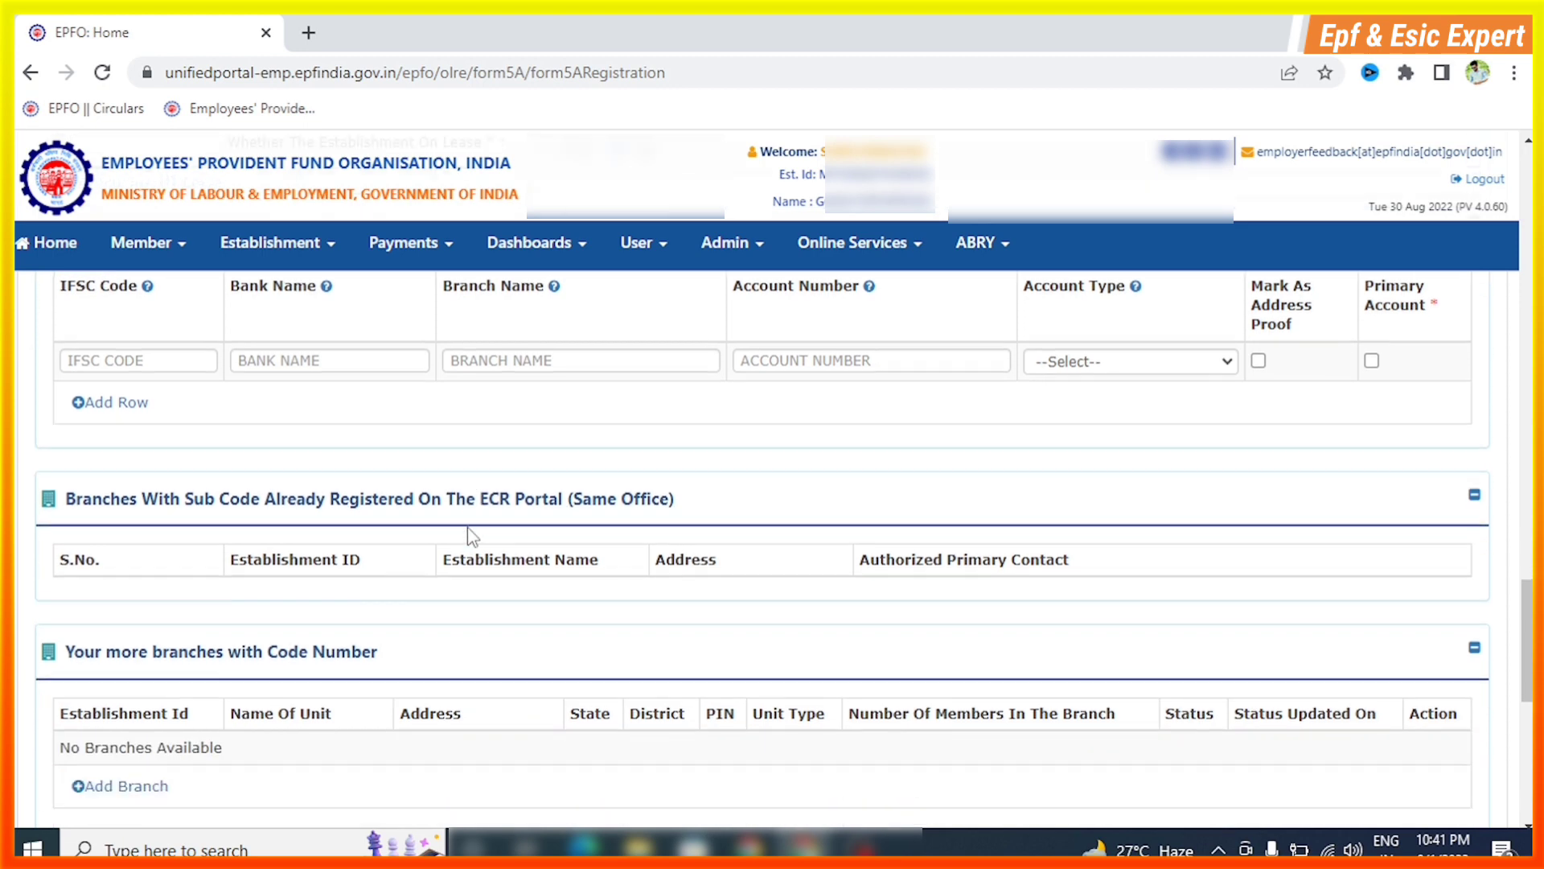
scroll(473, 538, "down", 1)
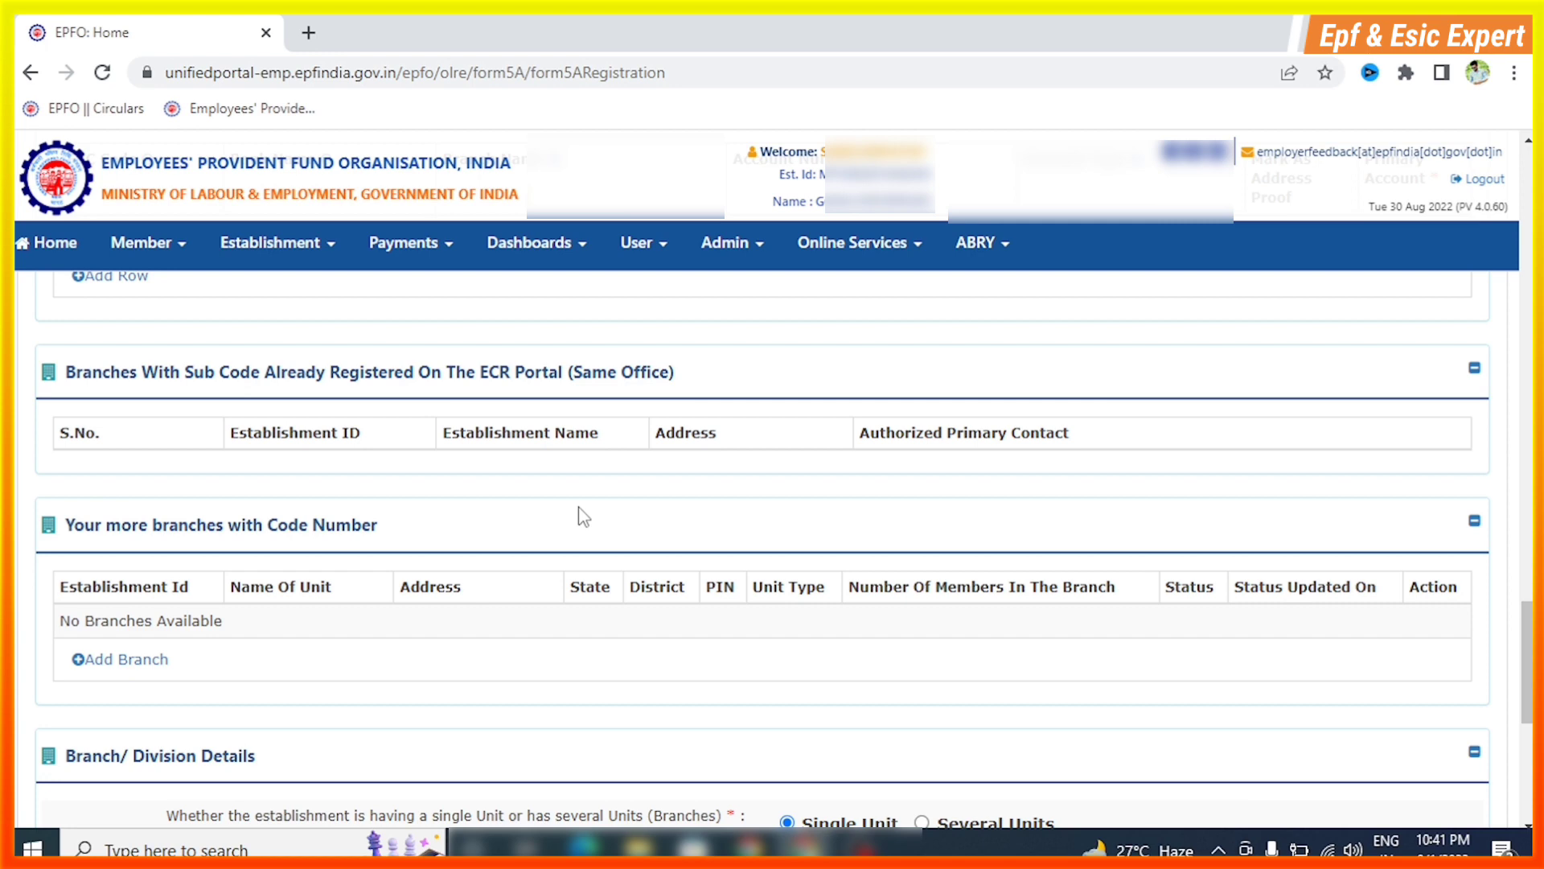
scroll(452, 483, "down", 1)
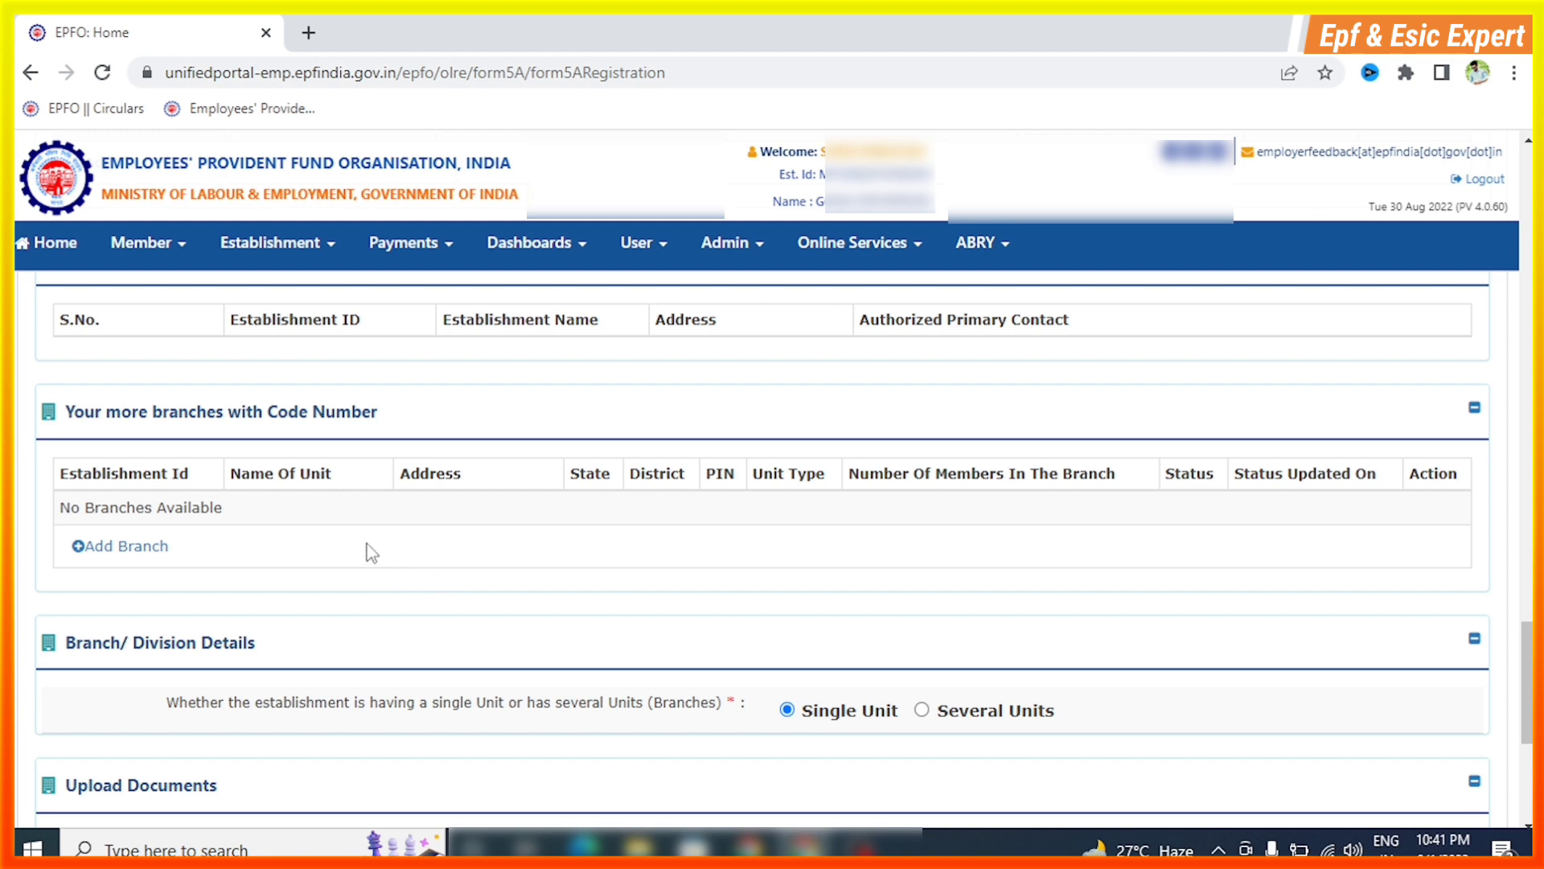
scroll(370, 543, "down", 1)
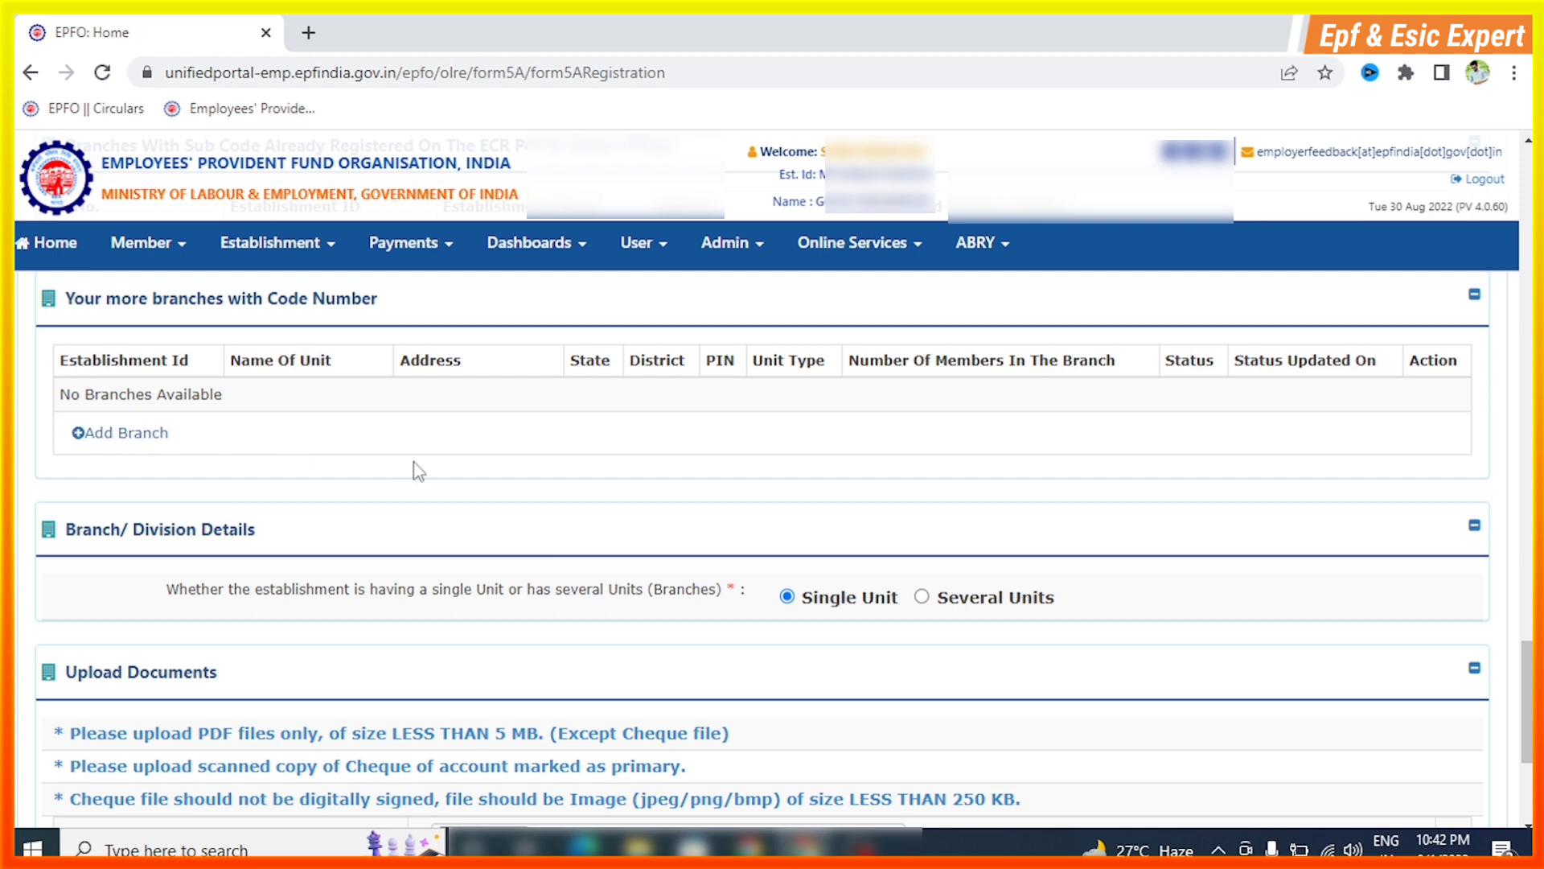
scroll(481, 467, "down", 1)
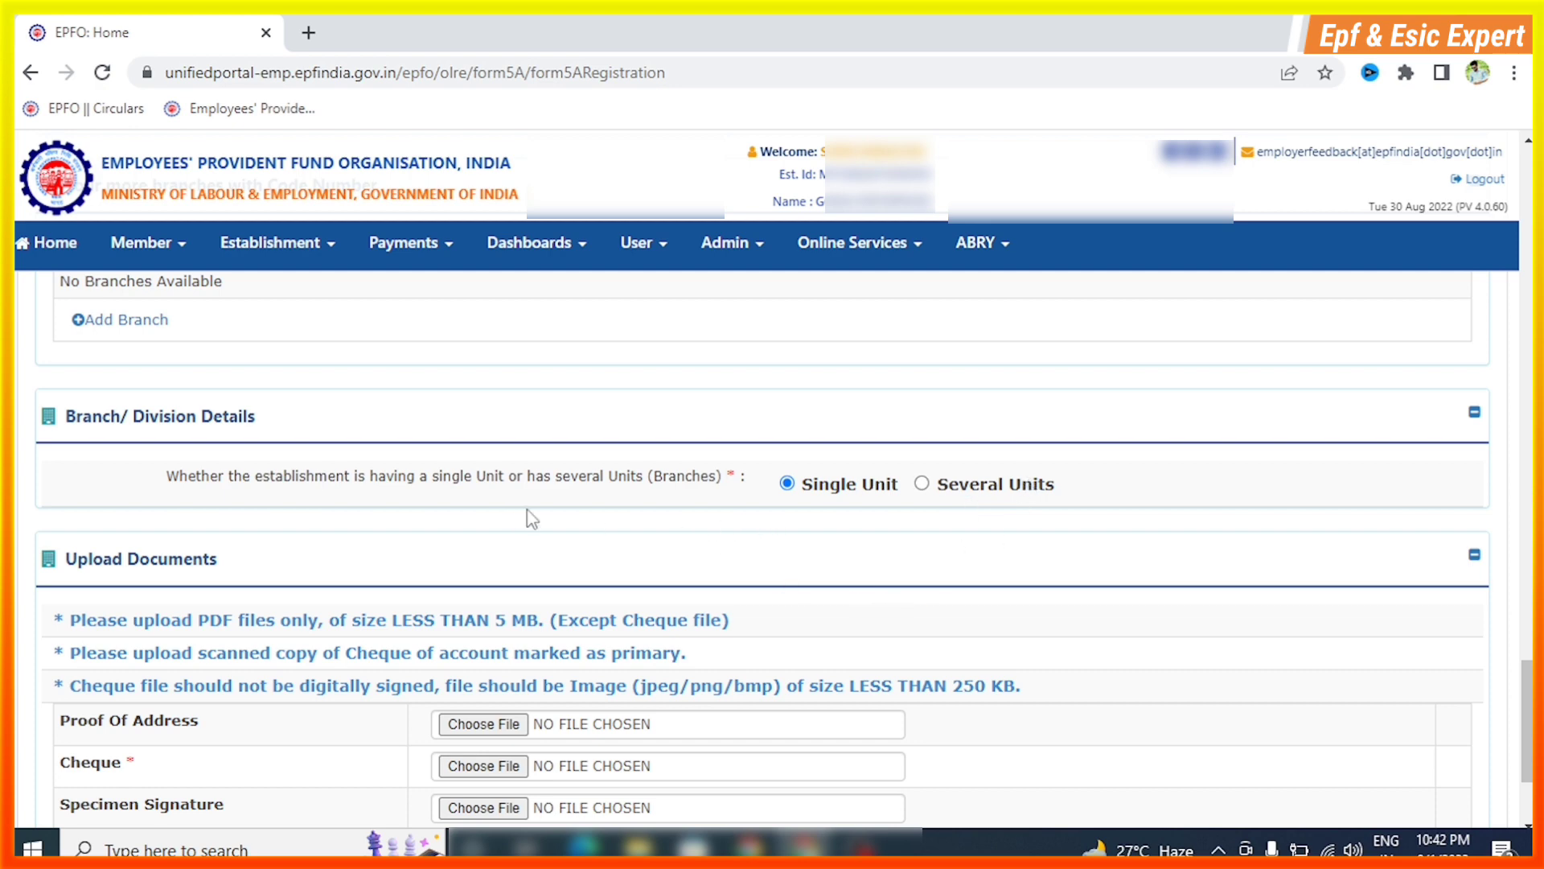
scroll(540, 513, "down", 3)
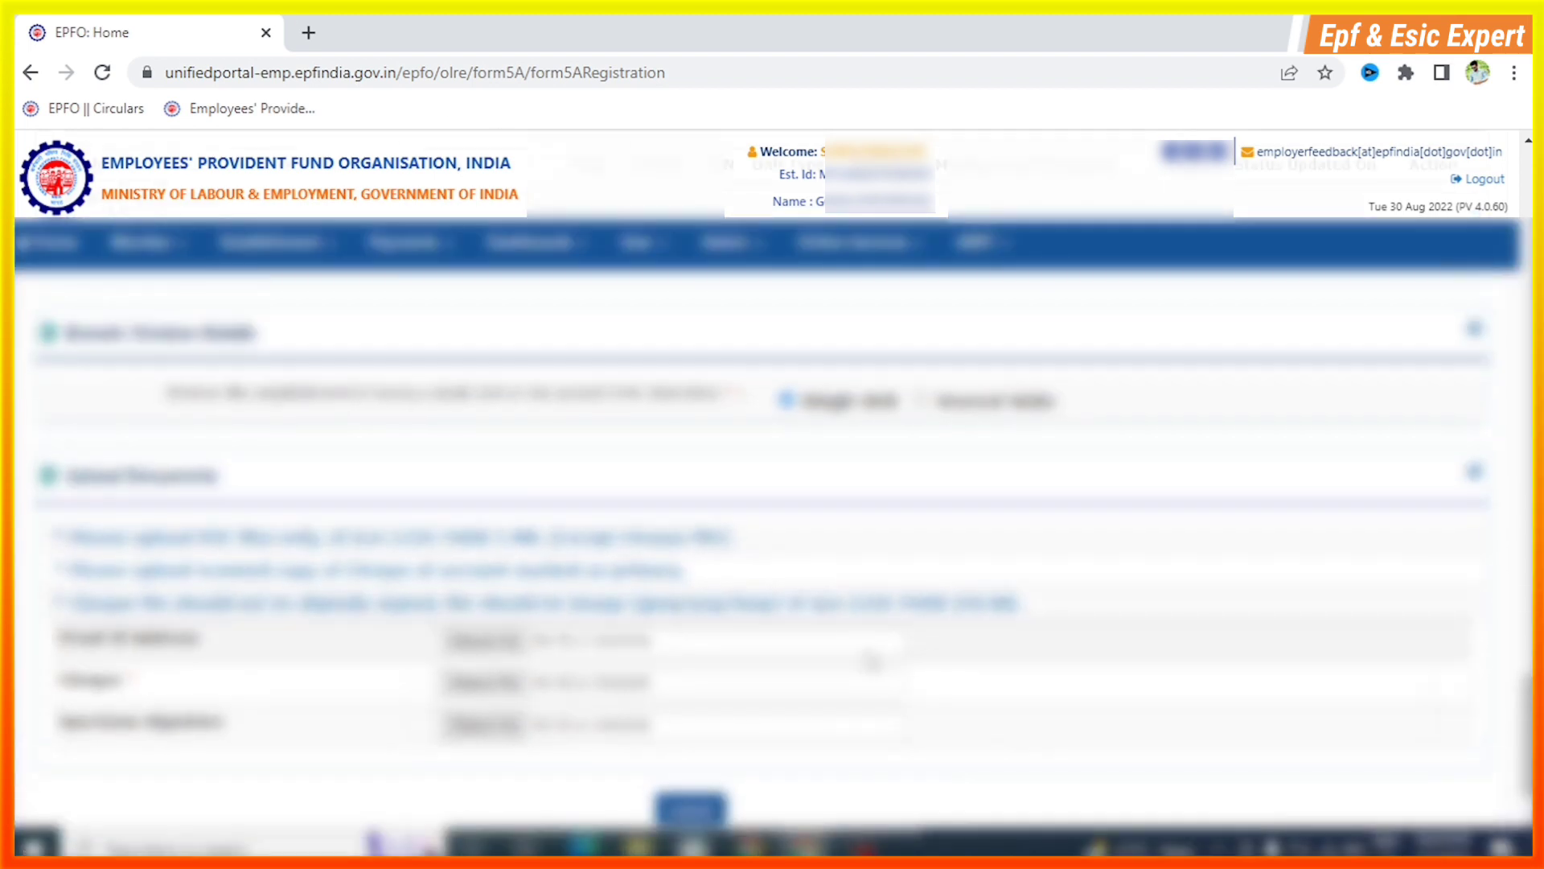
Scroll back up to the top of Form 5A and down again to review the whole form
scroll(871, 662, "up", 15)
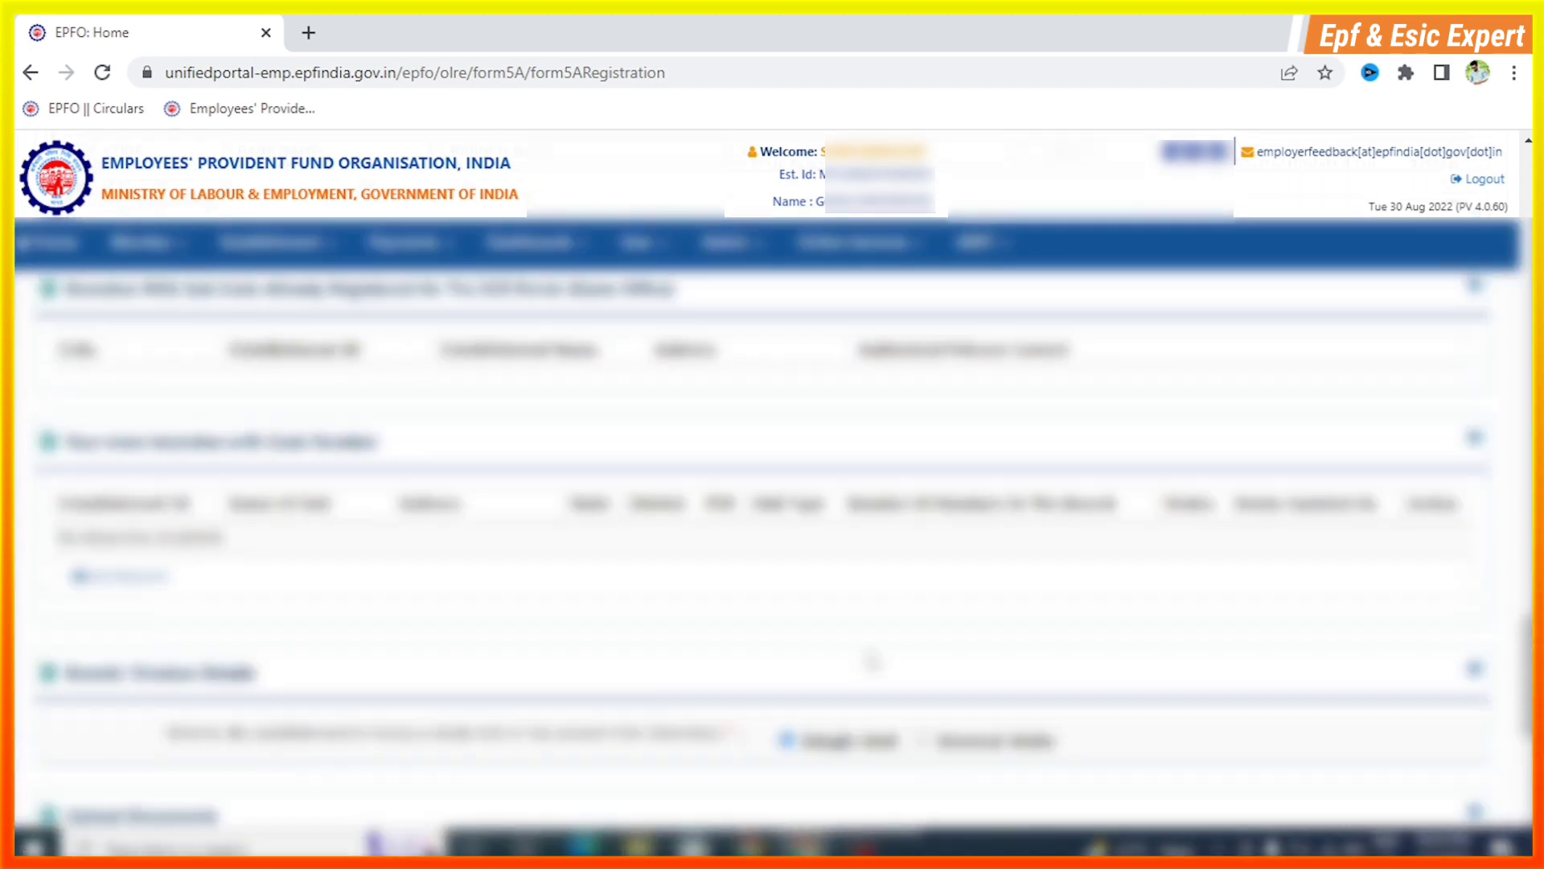
scroll(938, 589, "up", 10)
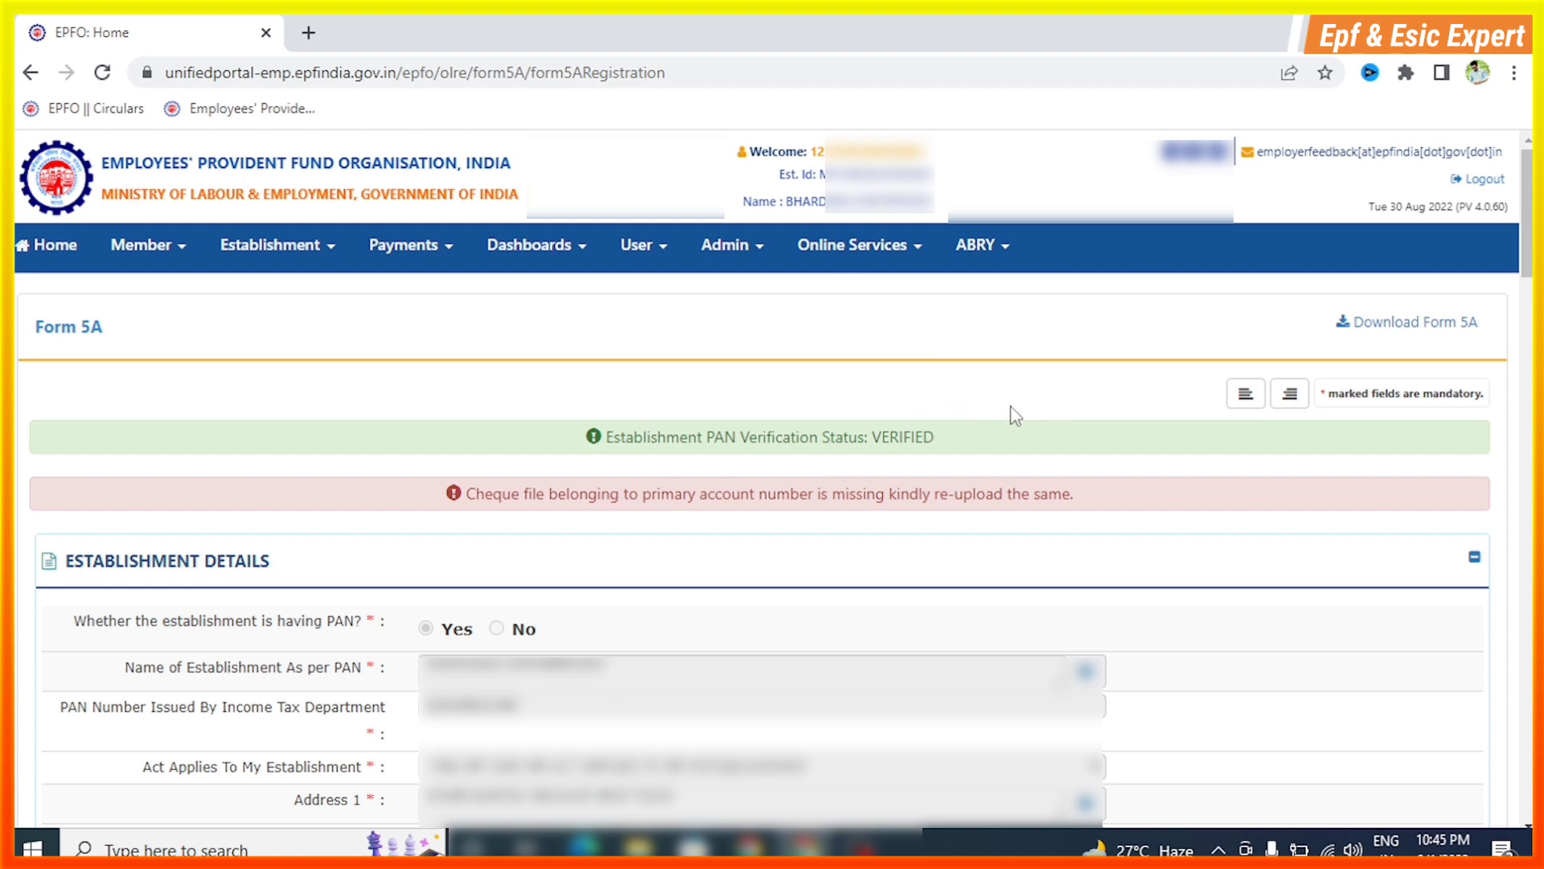
scroll(903, 628, "down", 15)
scroll(785, 693, "down", 10)
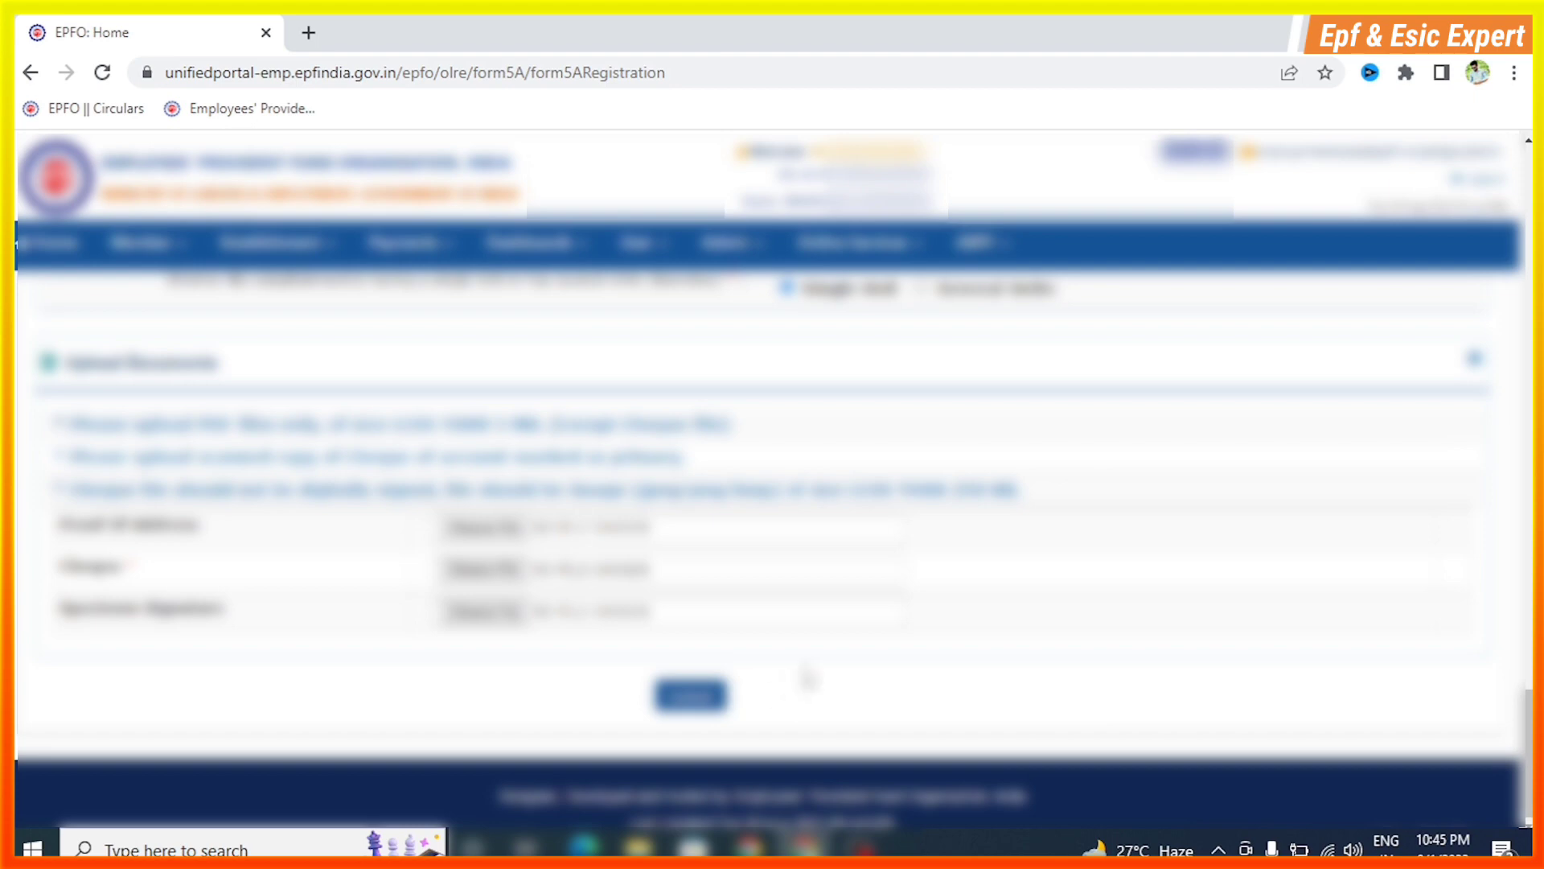
scroll(806, 678, "up", 20)
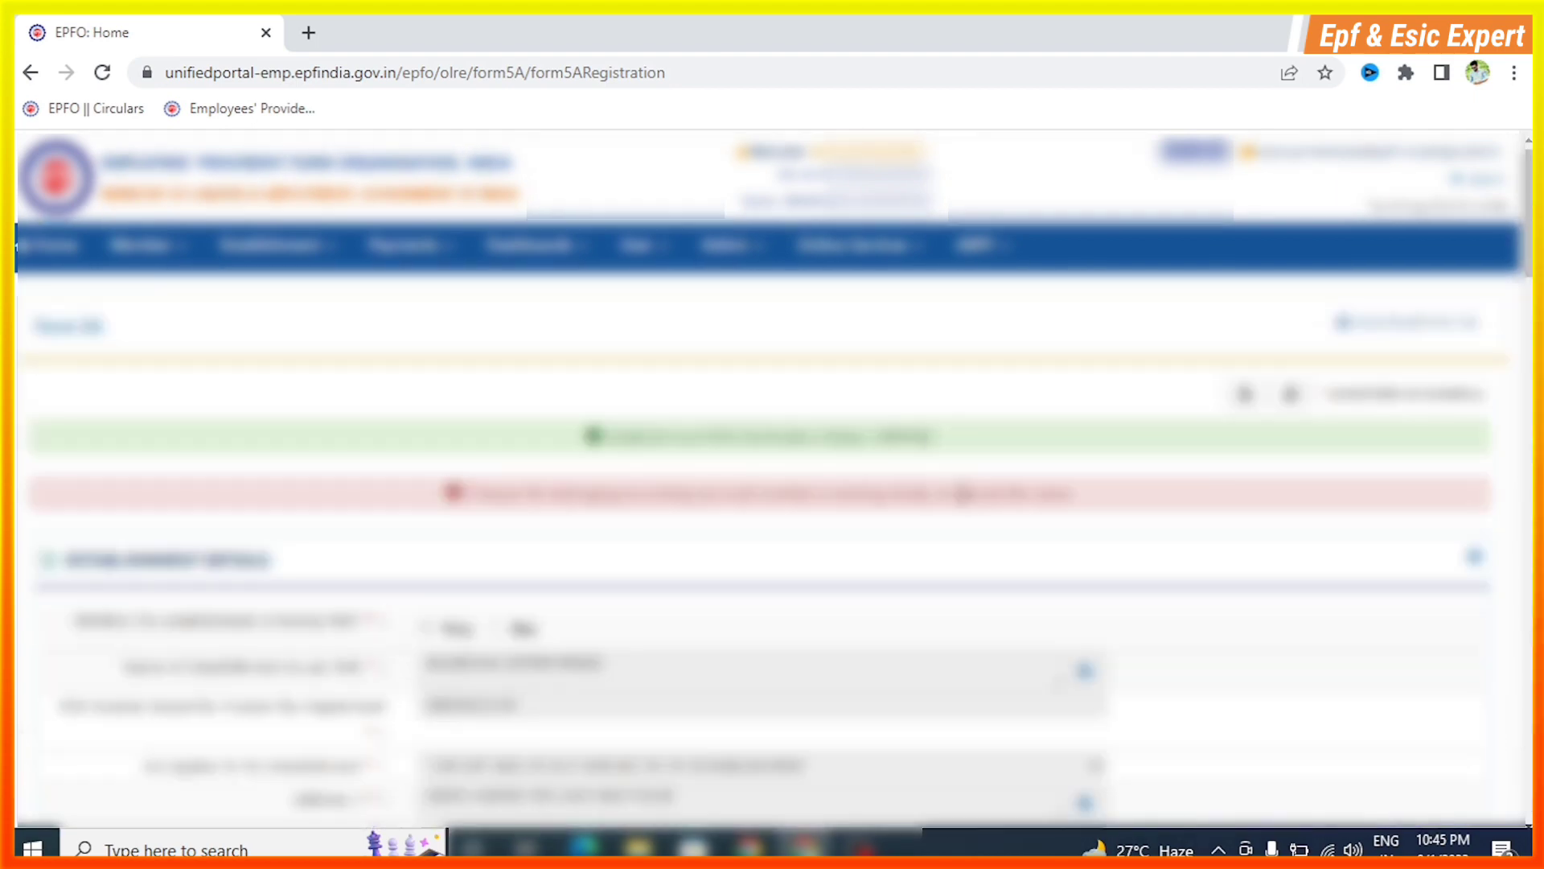